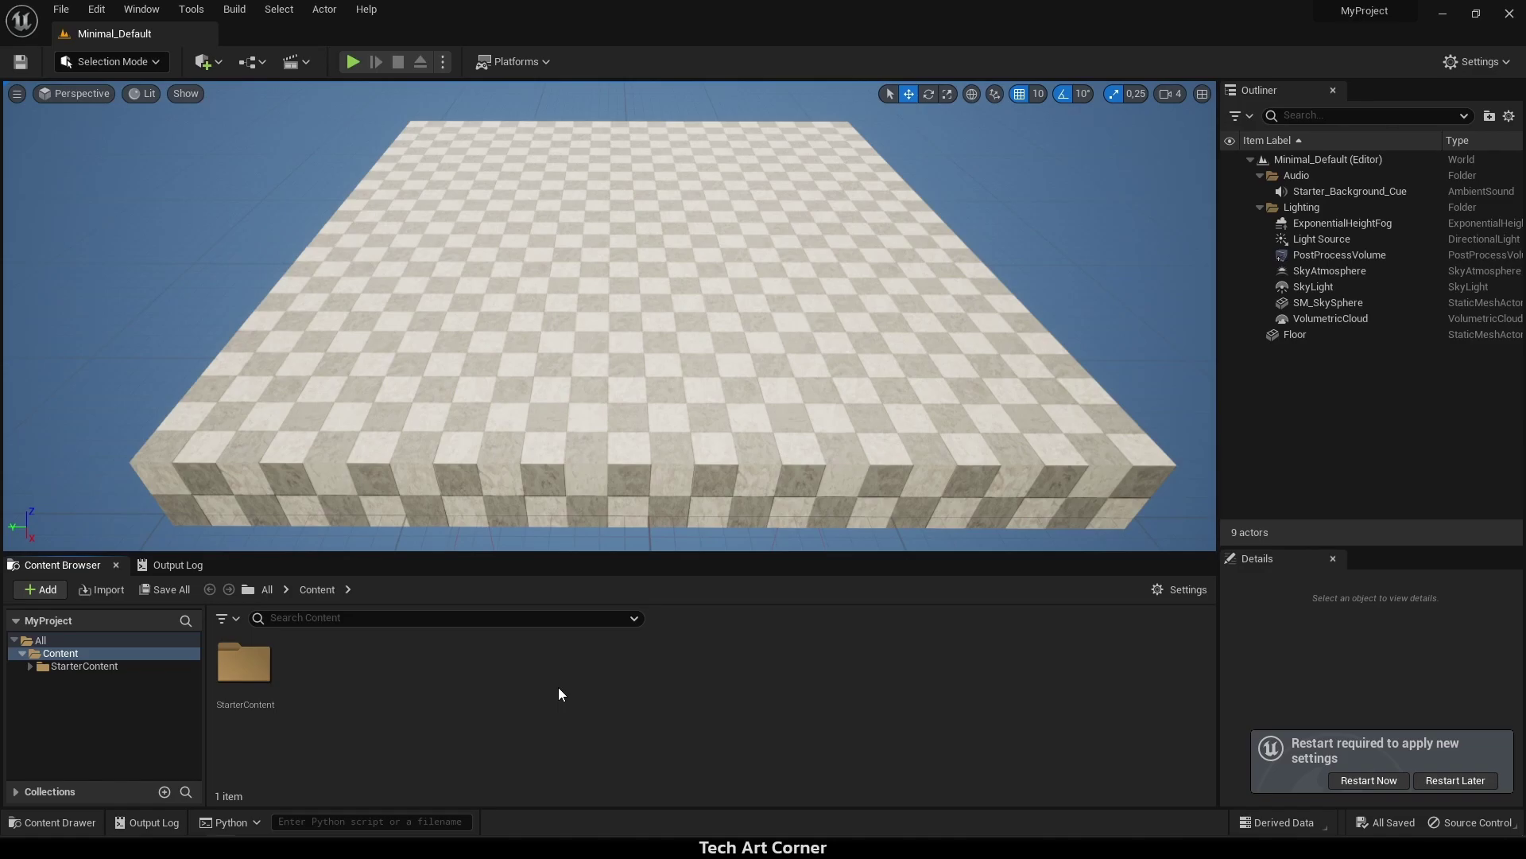
Step: Switch the Output Log console from Cmd to Python and run print("hello")
click(150, 569)
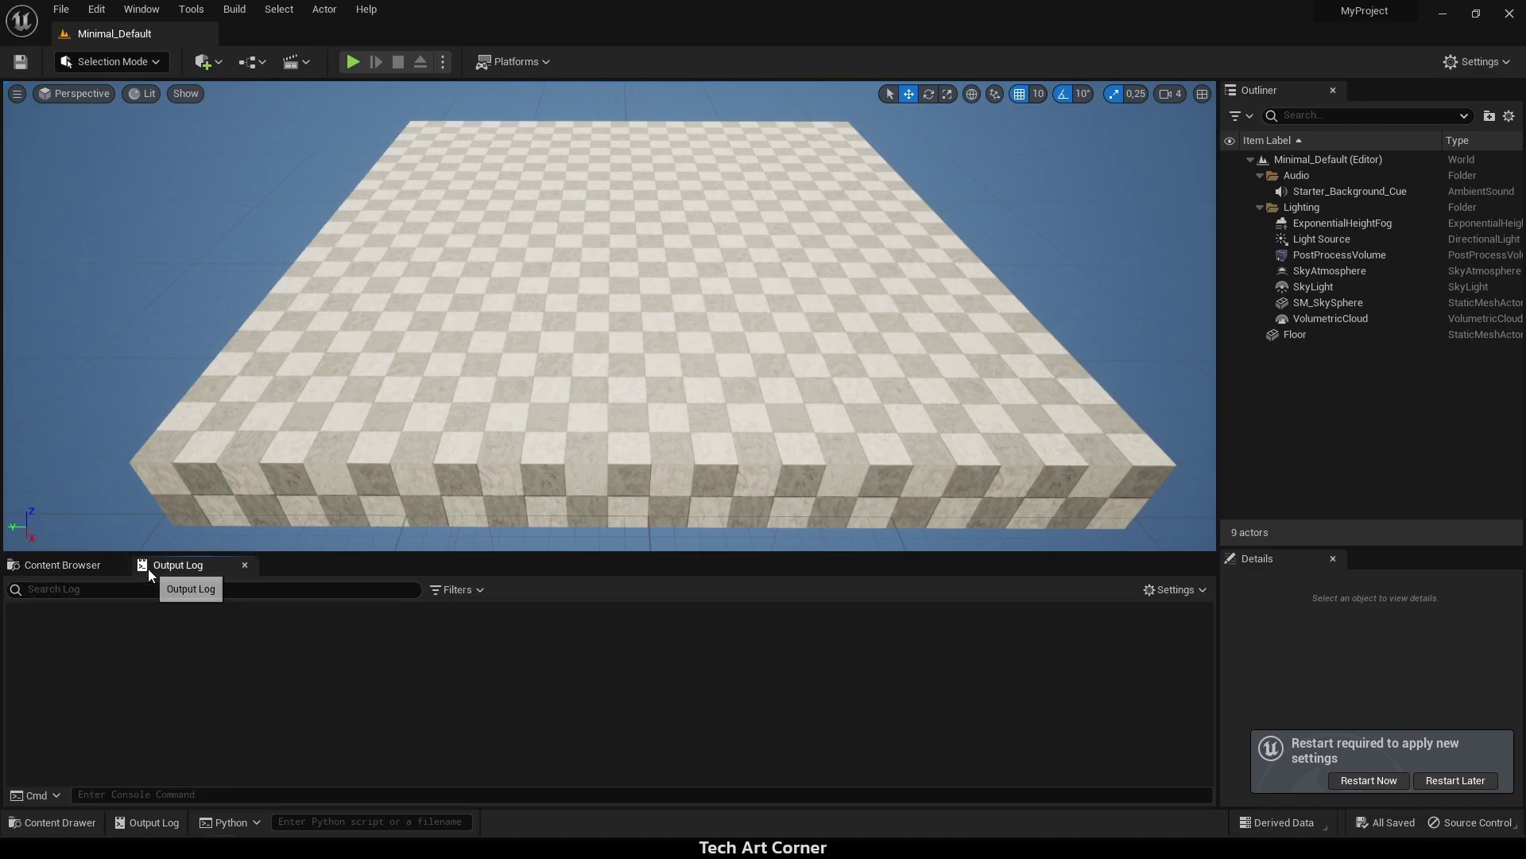
click(60, 795)
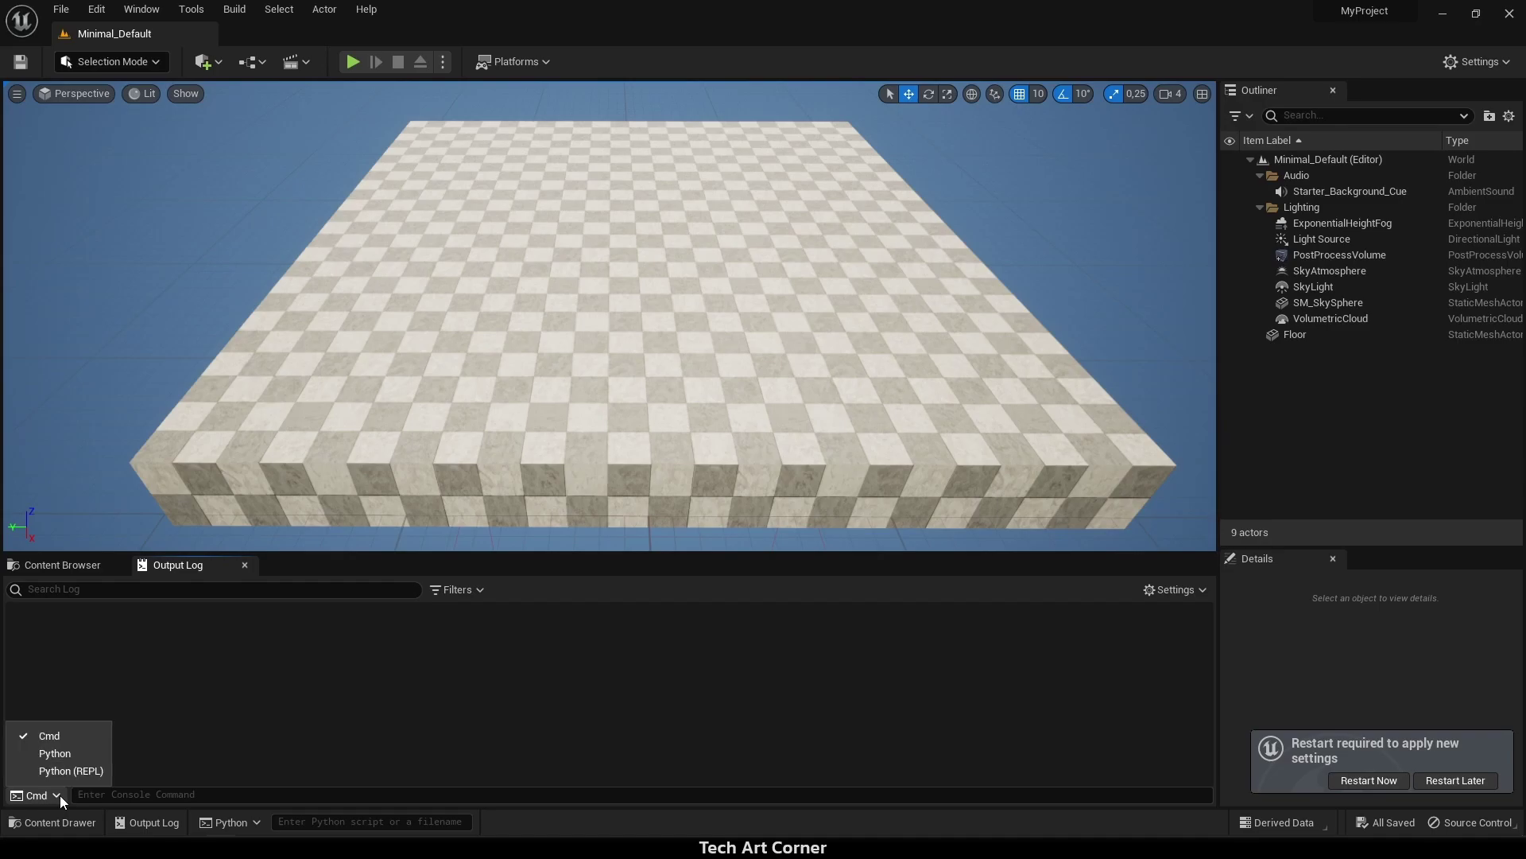
click(49, 753)
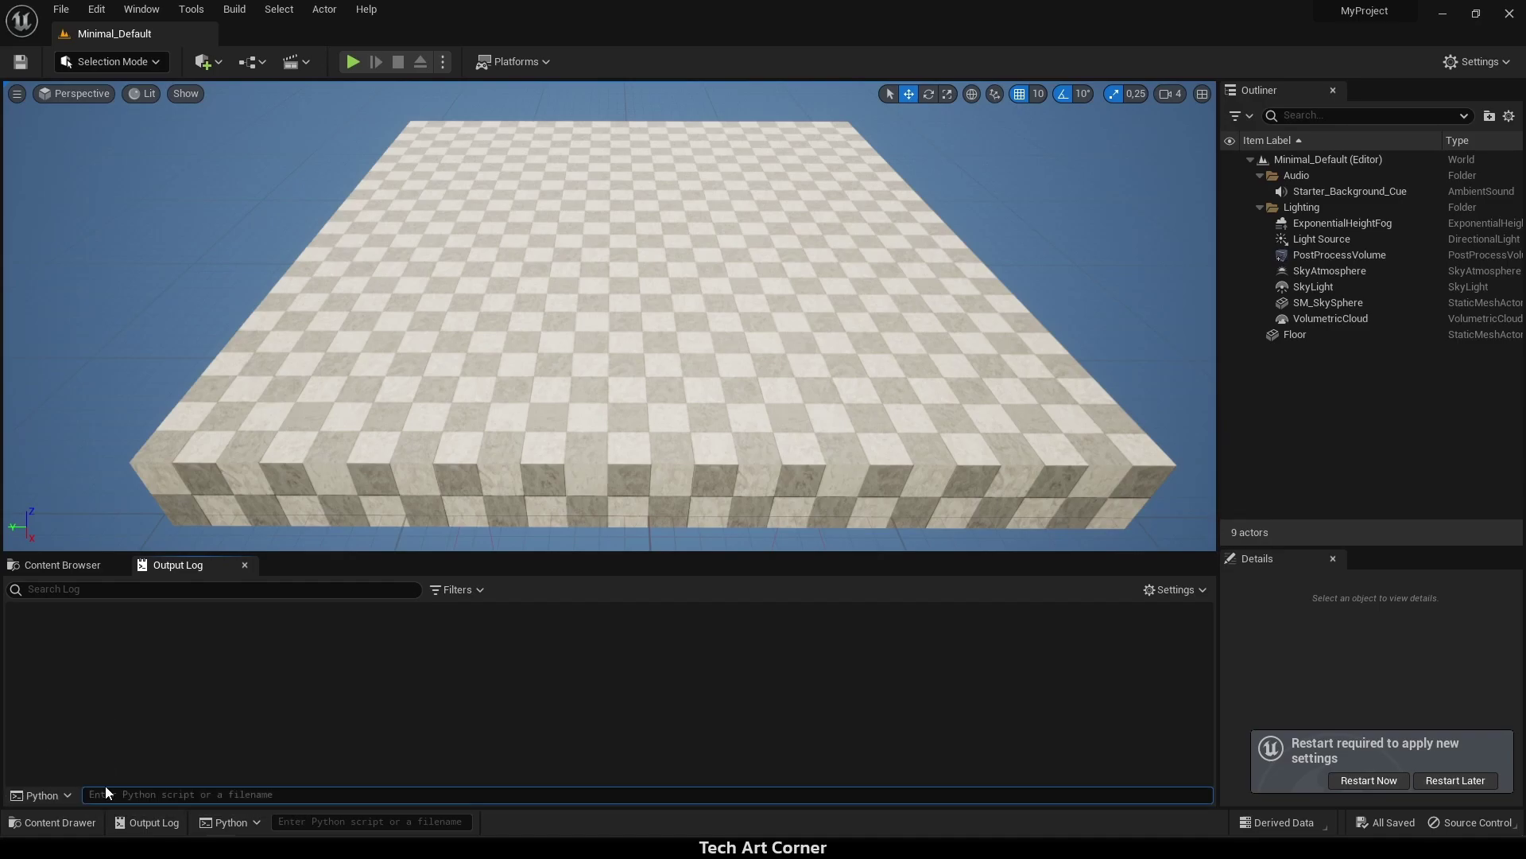
text(print("hello"))
key(Return)
click(51, 565)
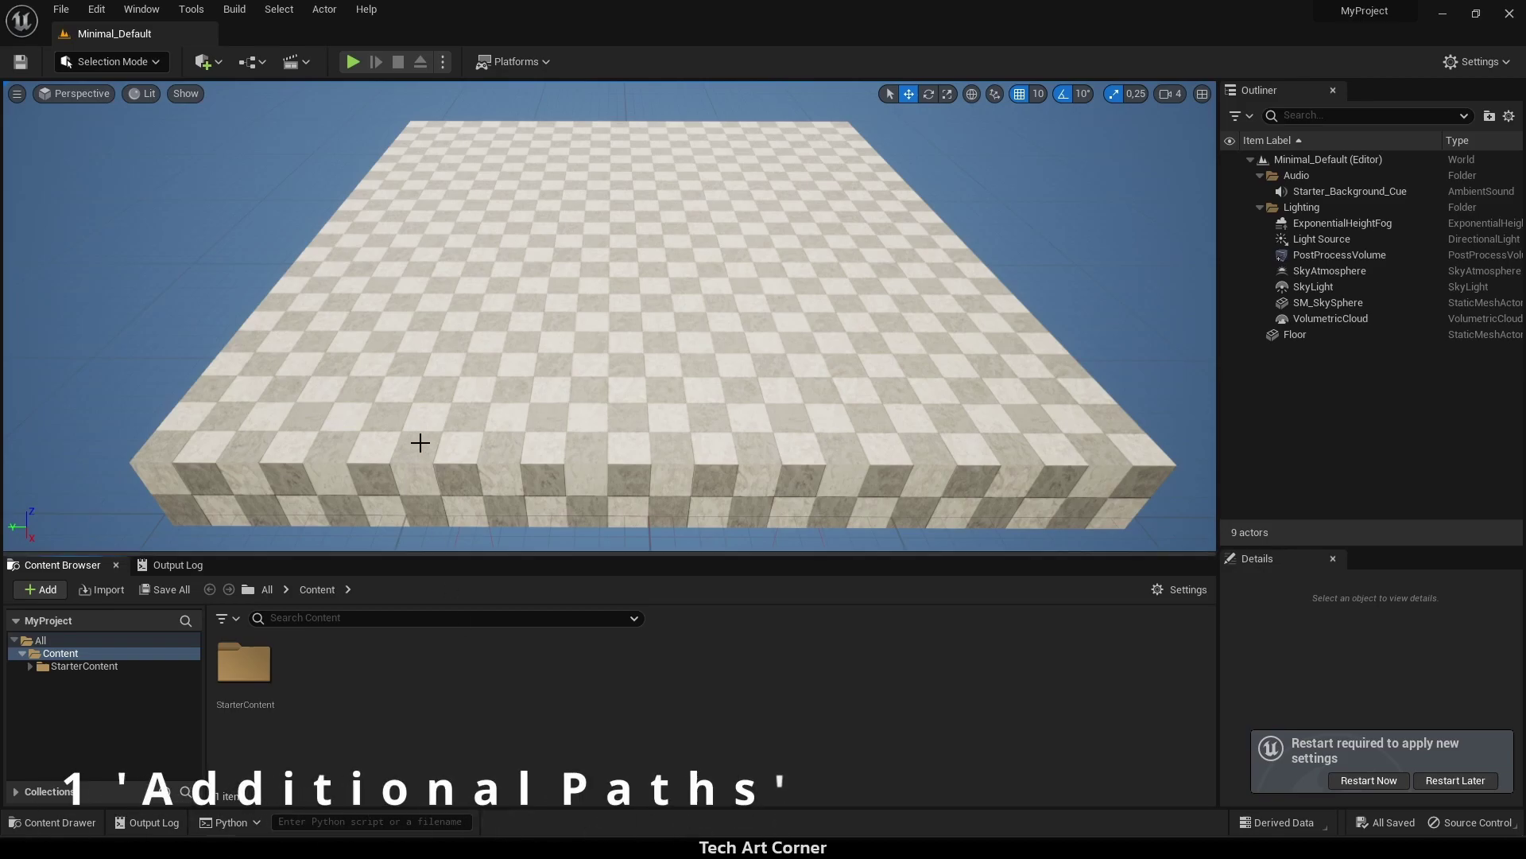
Step: In Project Settings, add the CustomFolder my_script.py path as a Python Additional Paths entry
click(96, 9)
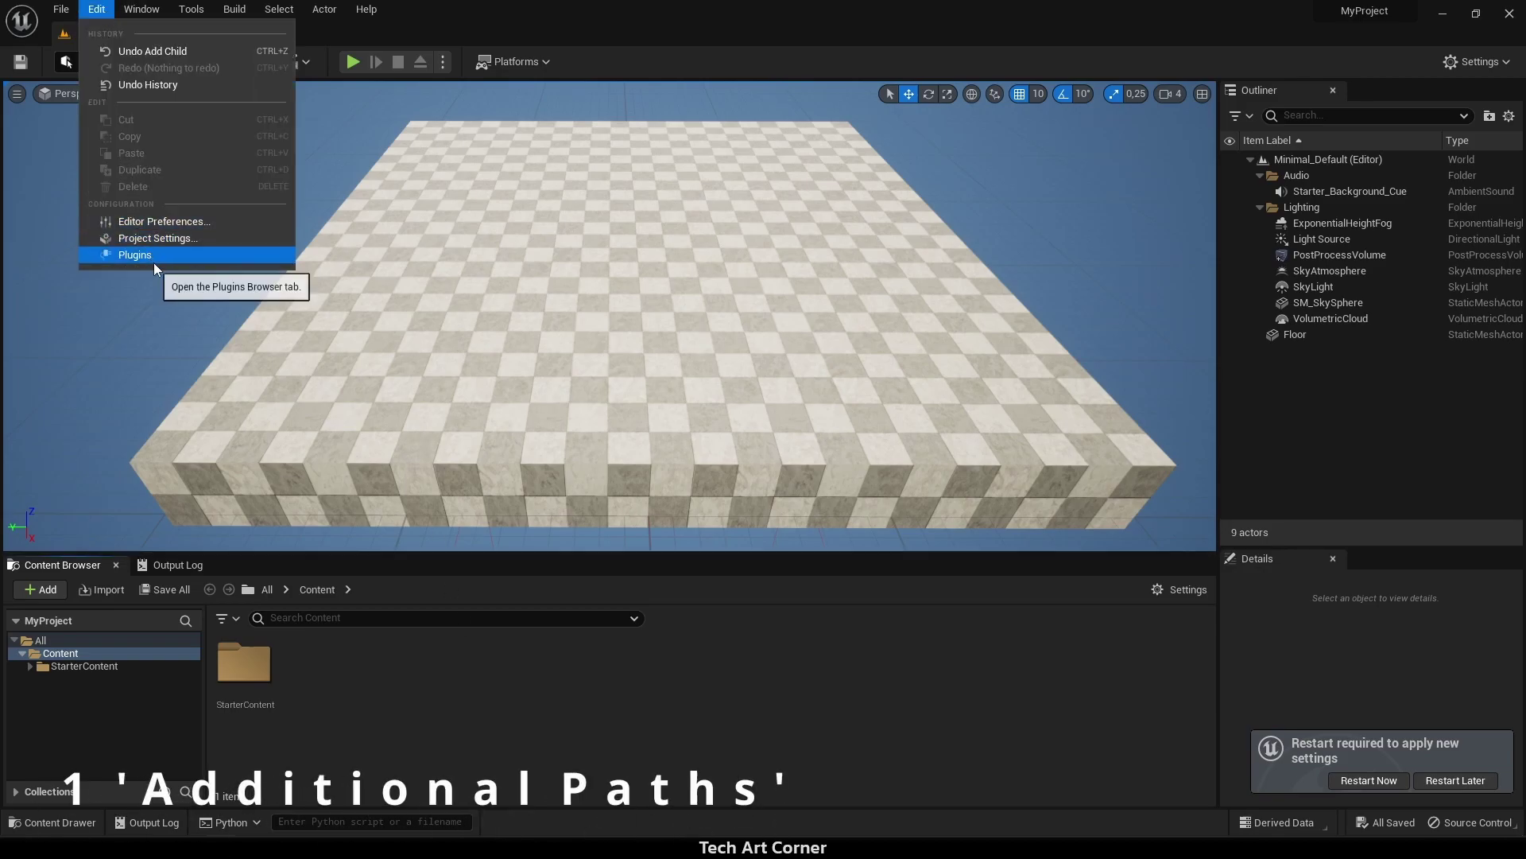
click(151, 239)
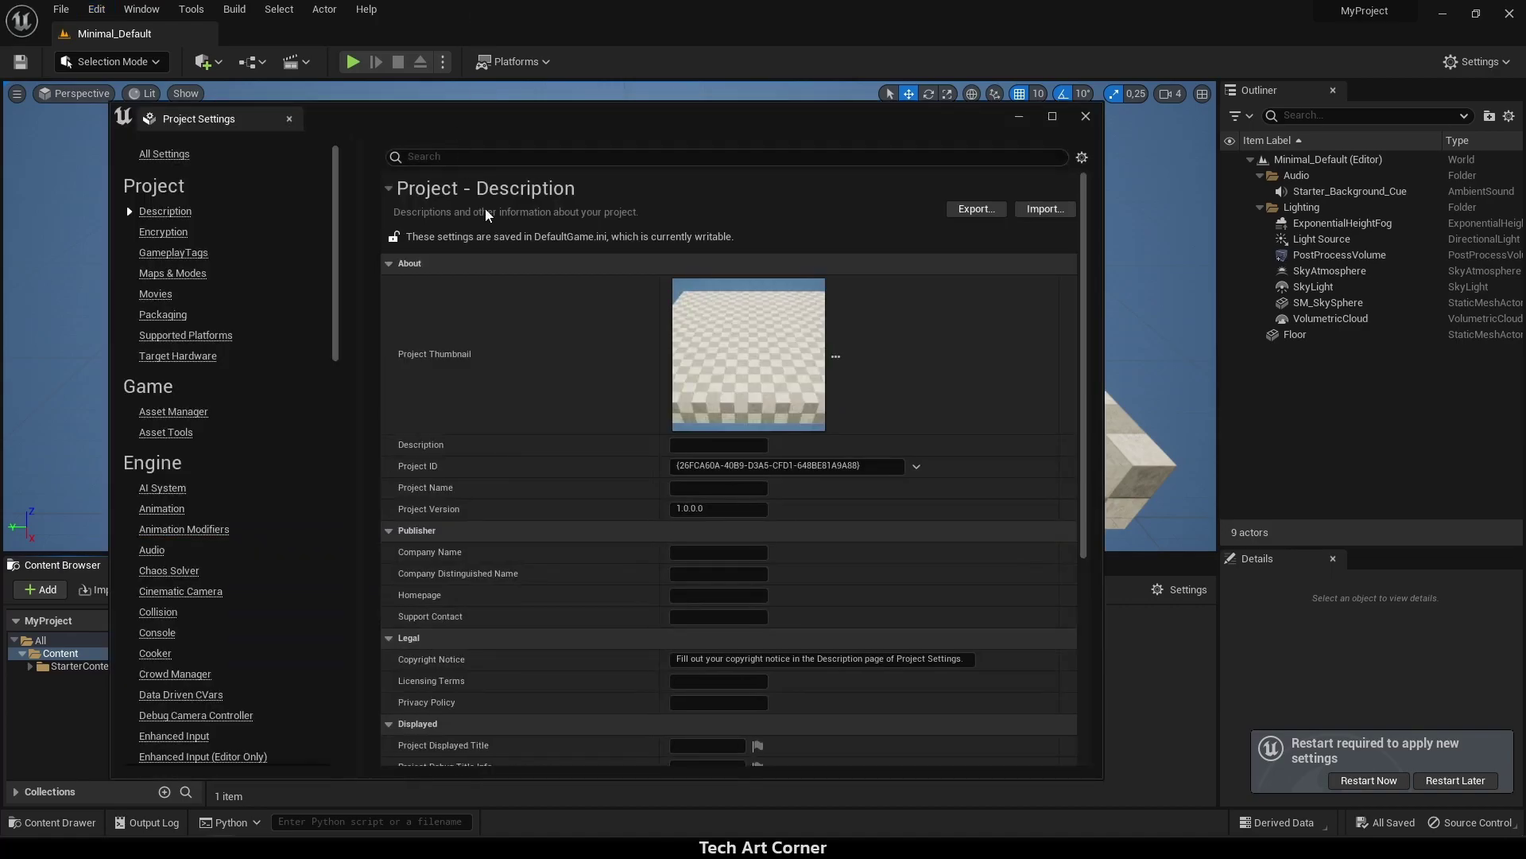
click(468, 156)
text(pytho)
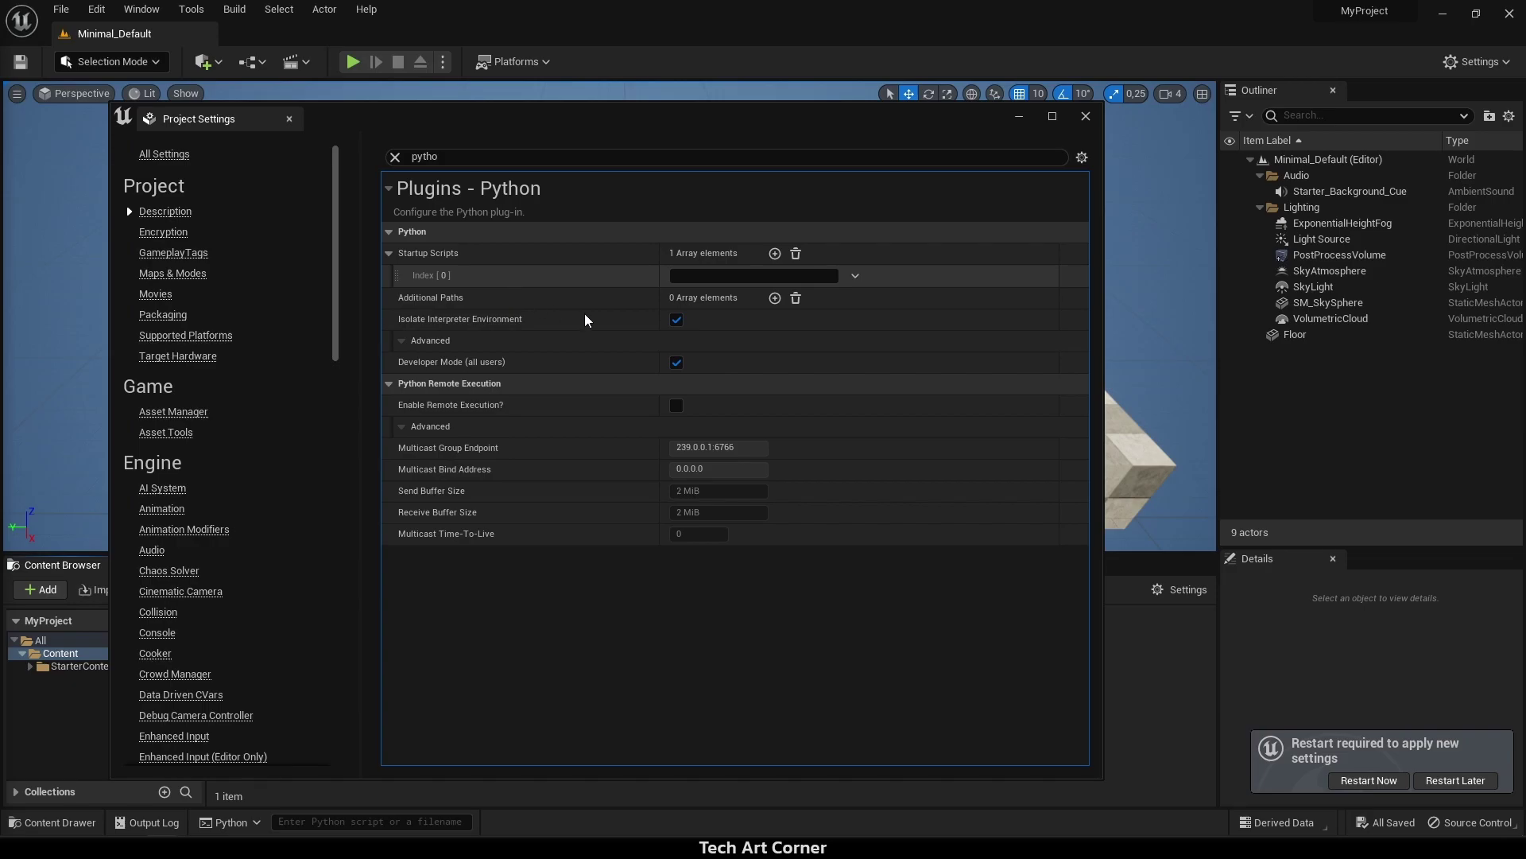
click(775, 298)
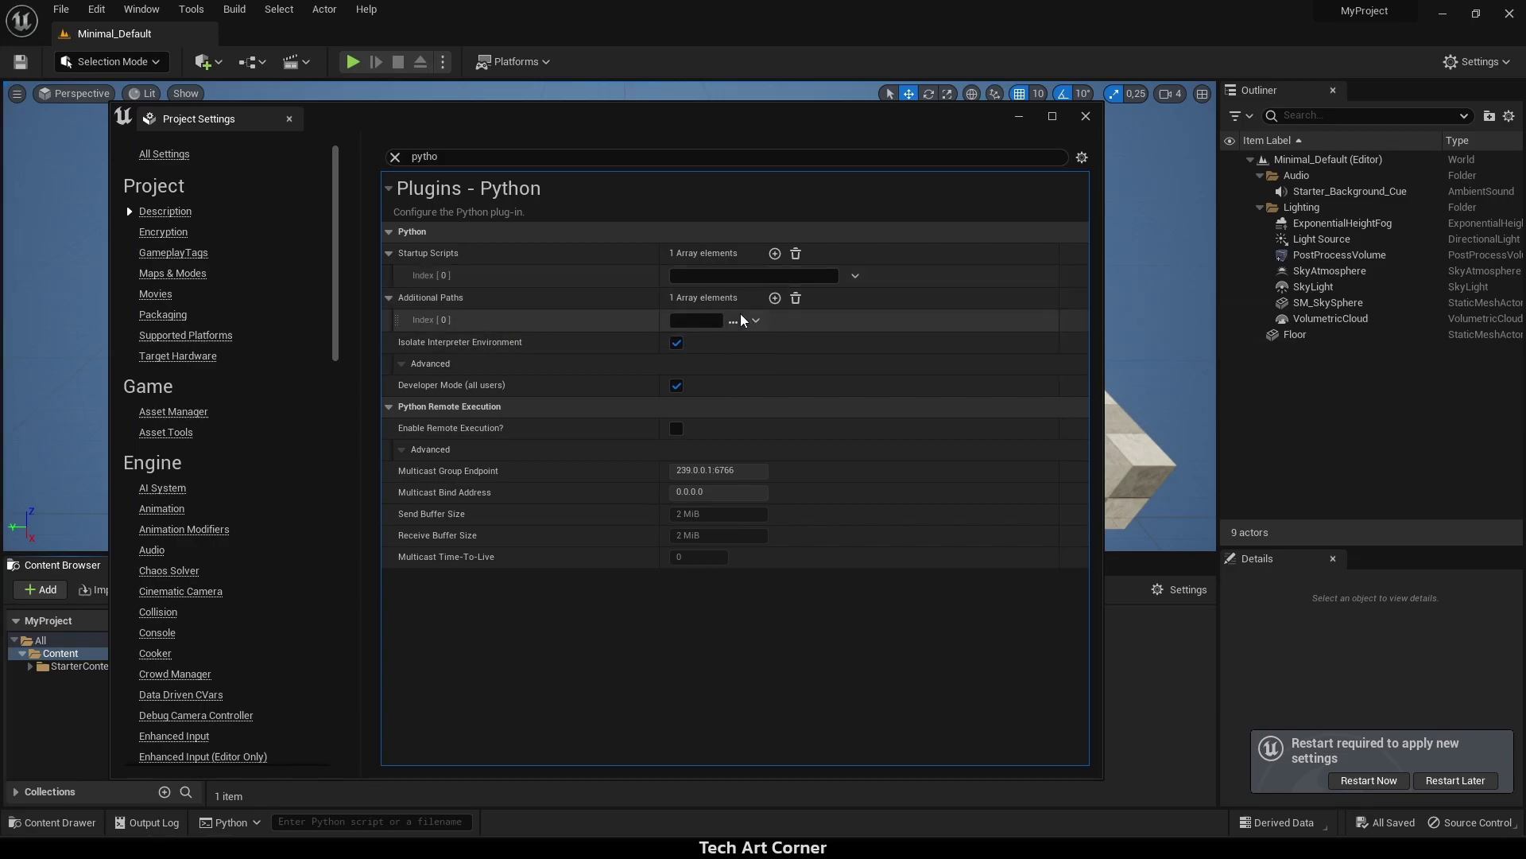
click(712, 319)
text(C:/Users/Username/Desktop/CustomFolder/my_script.py)
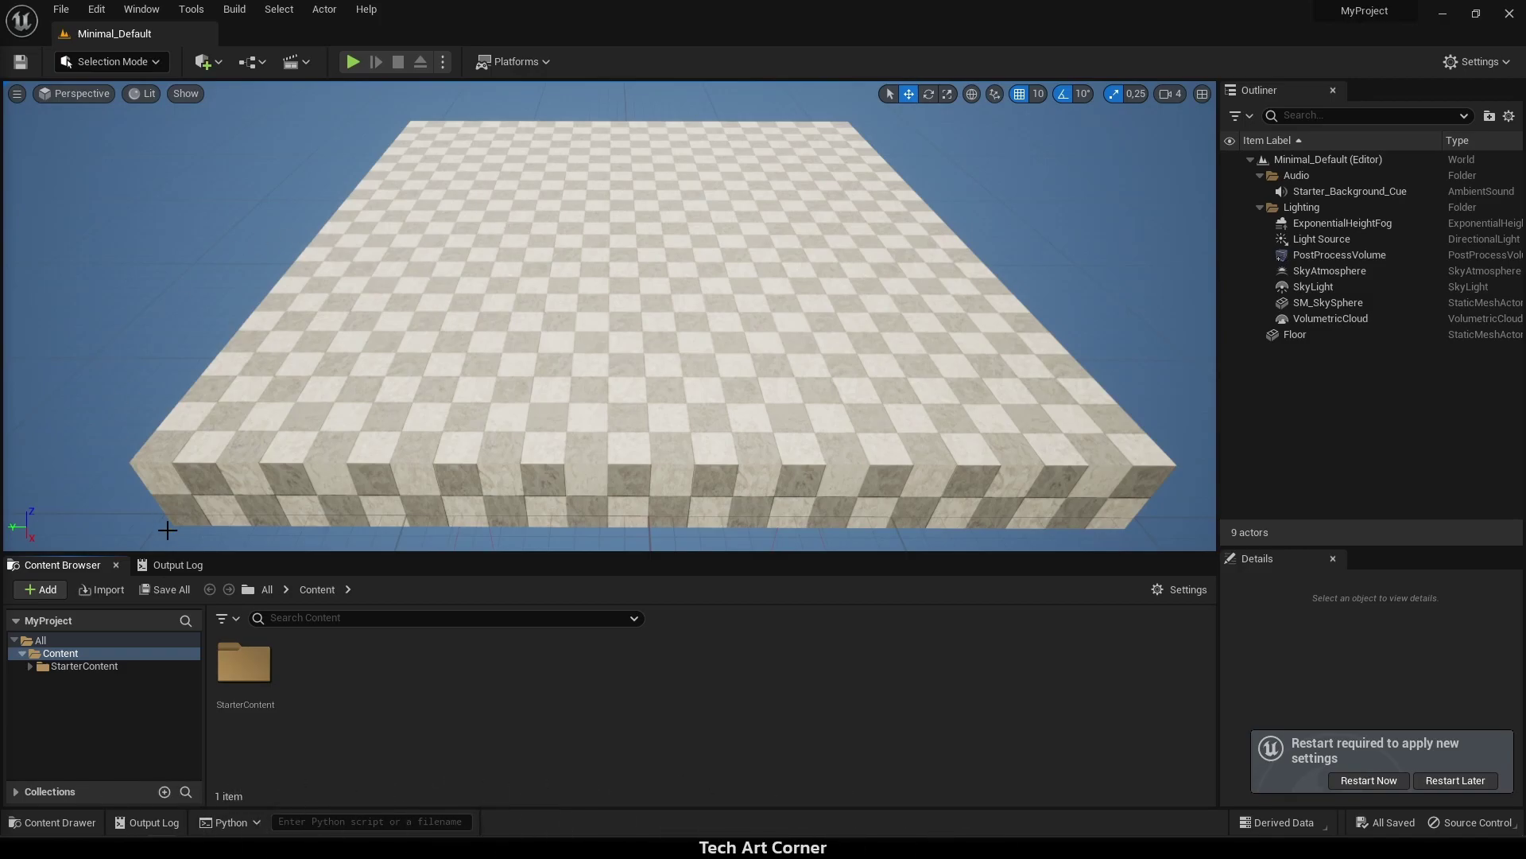
Step: Run import sys in the Output Log's Python console
click(167, 565)
click(139, 795)
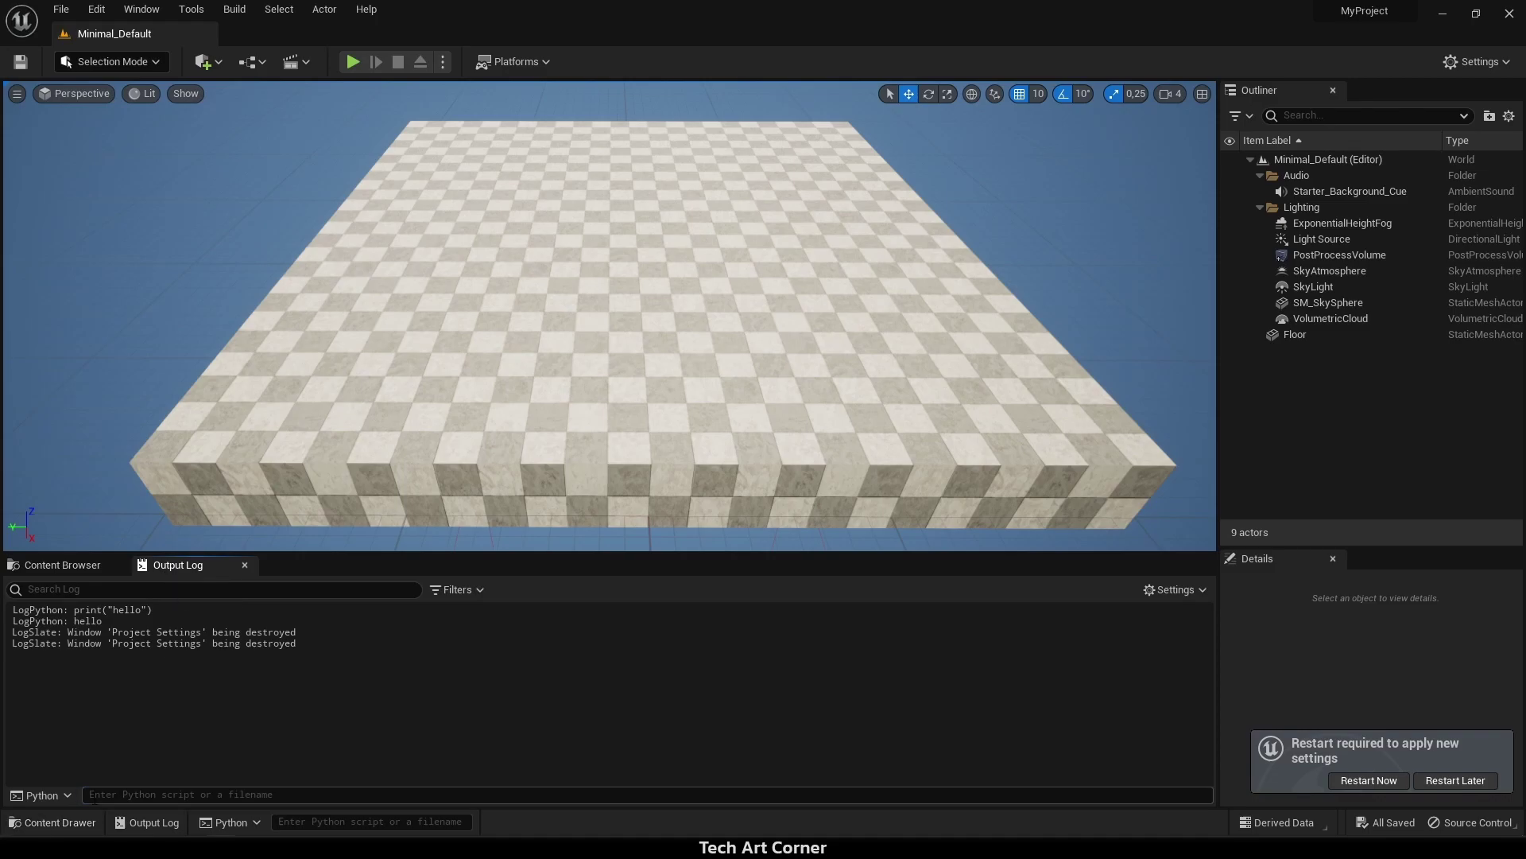
text(import sys)
key(Return)
Step: Run sys.path.append with the pasted CustomFolder my_script.py path
text(sys.path.appen)
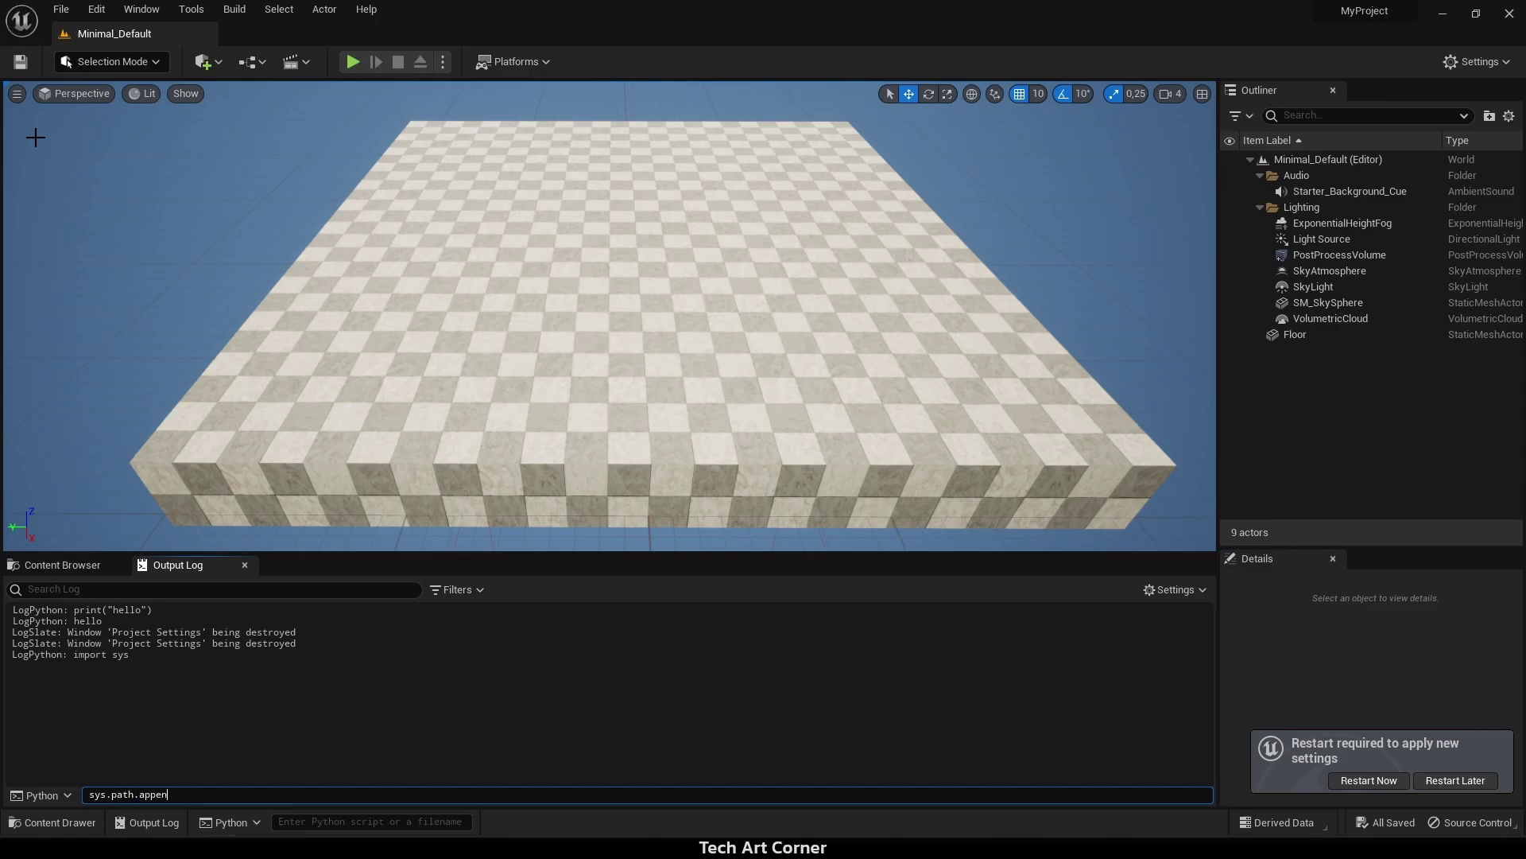
text(d(")
text(C:/Users/Username/Desktop/CustomFolder/my_script.py)
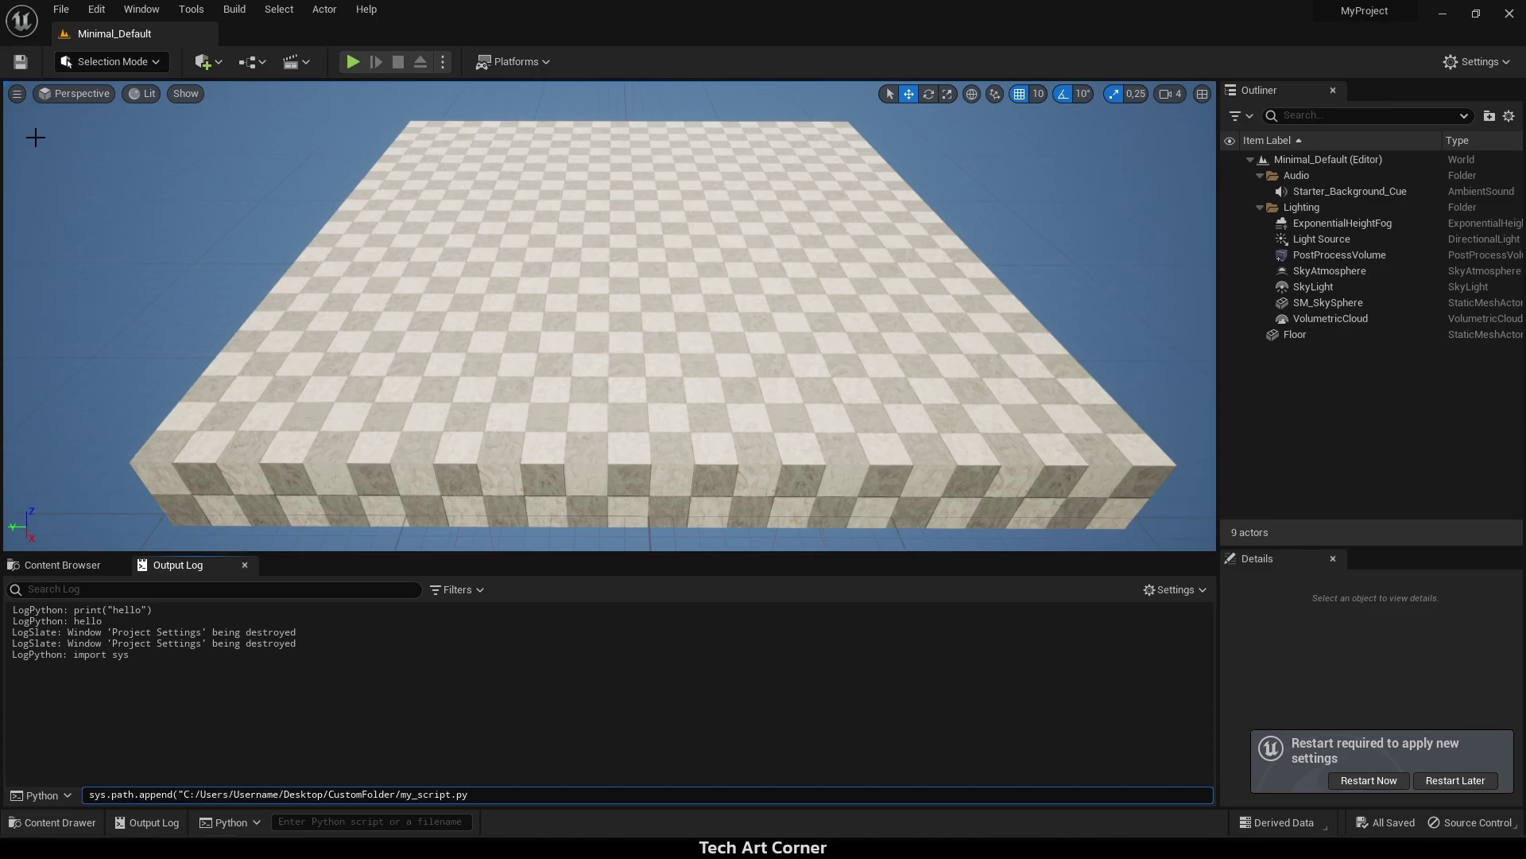
key(Return)
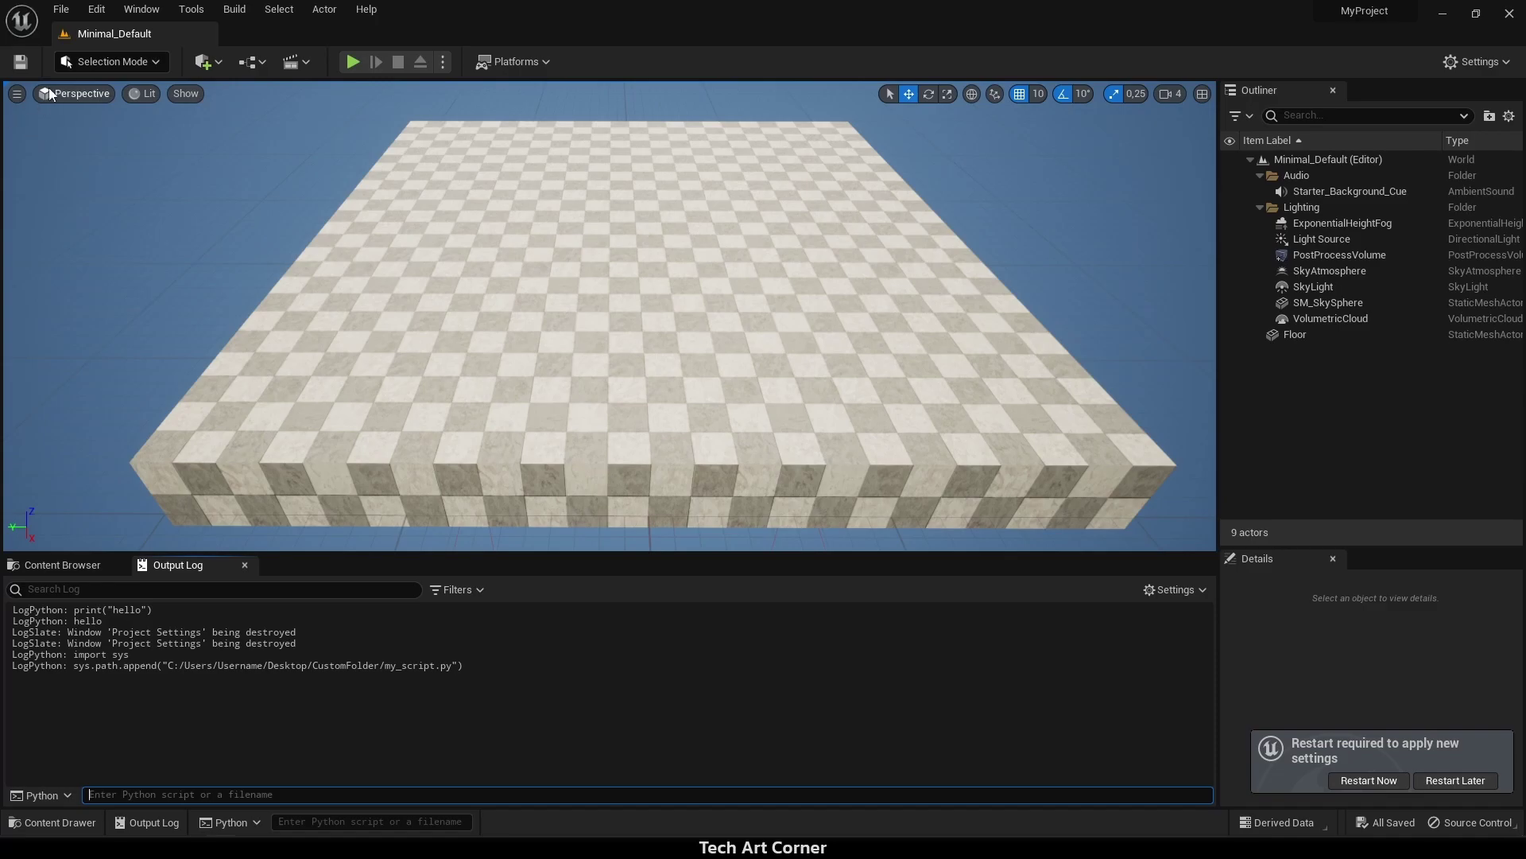
click(96, 8)
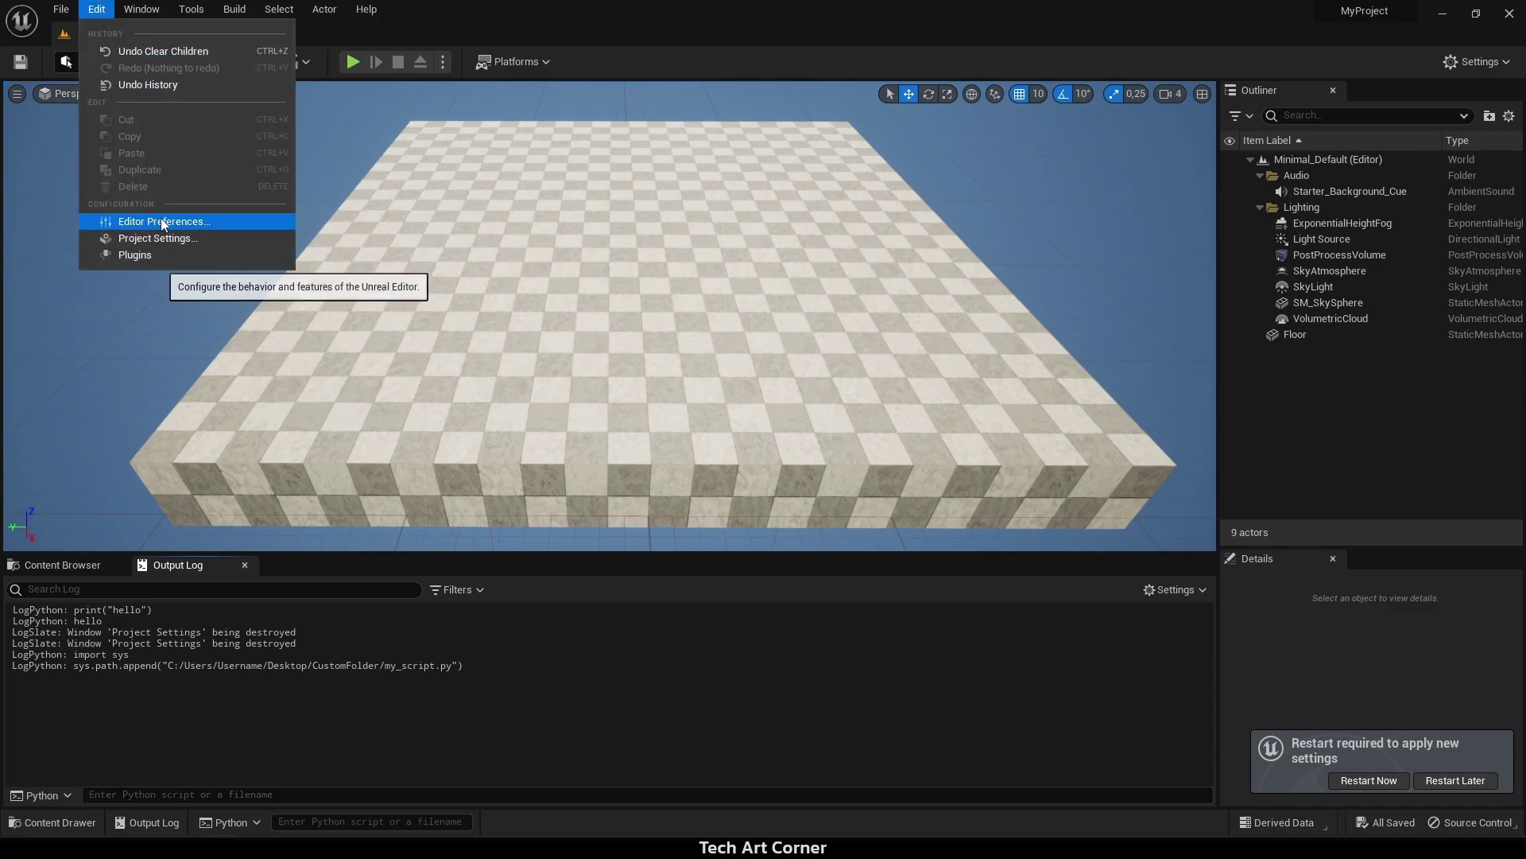
click(188, 240)
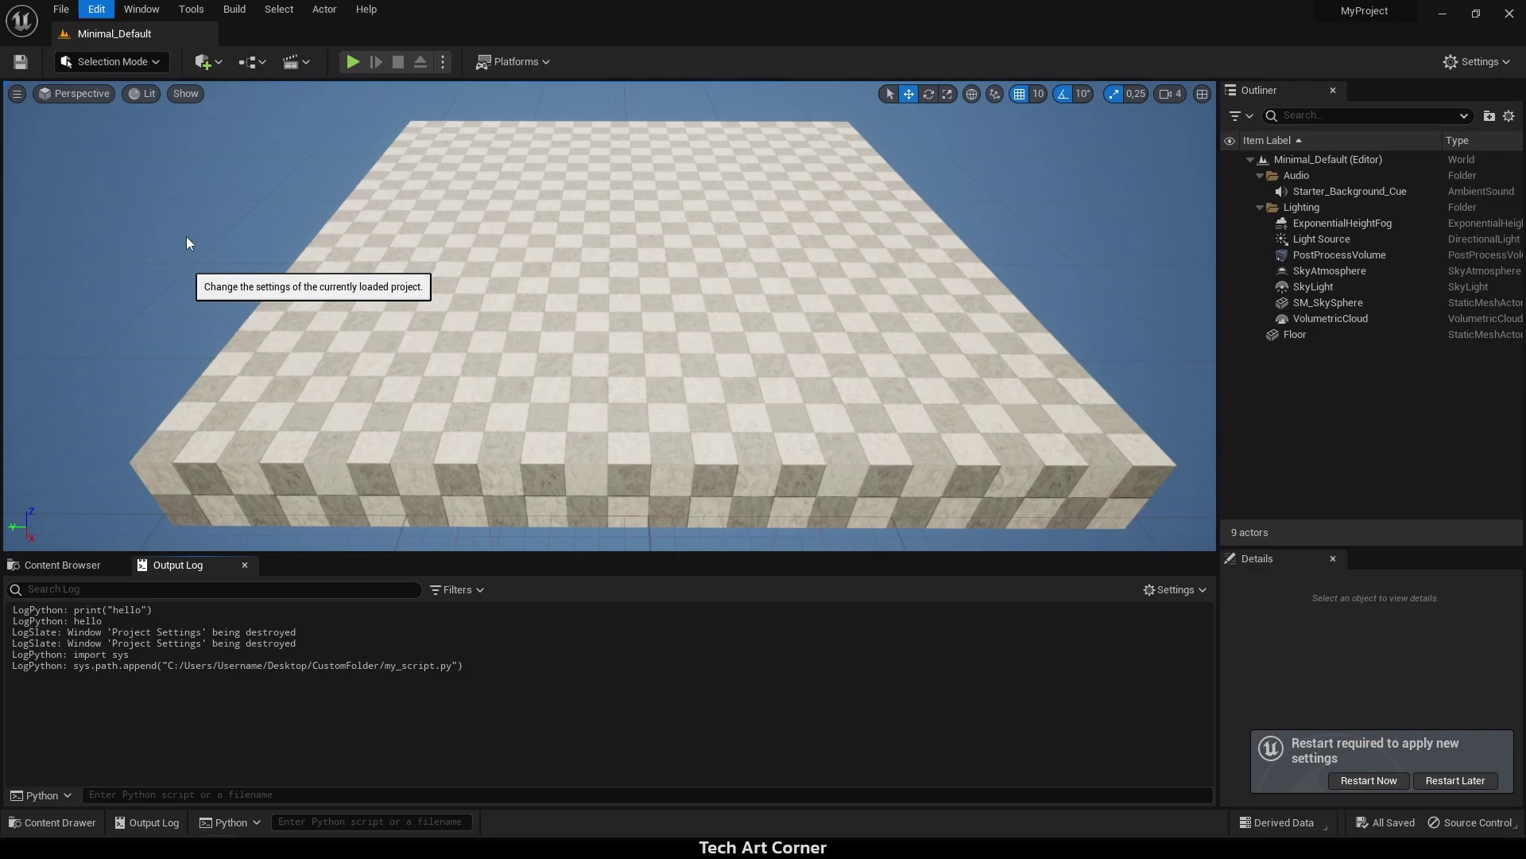
text(pt)
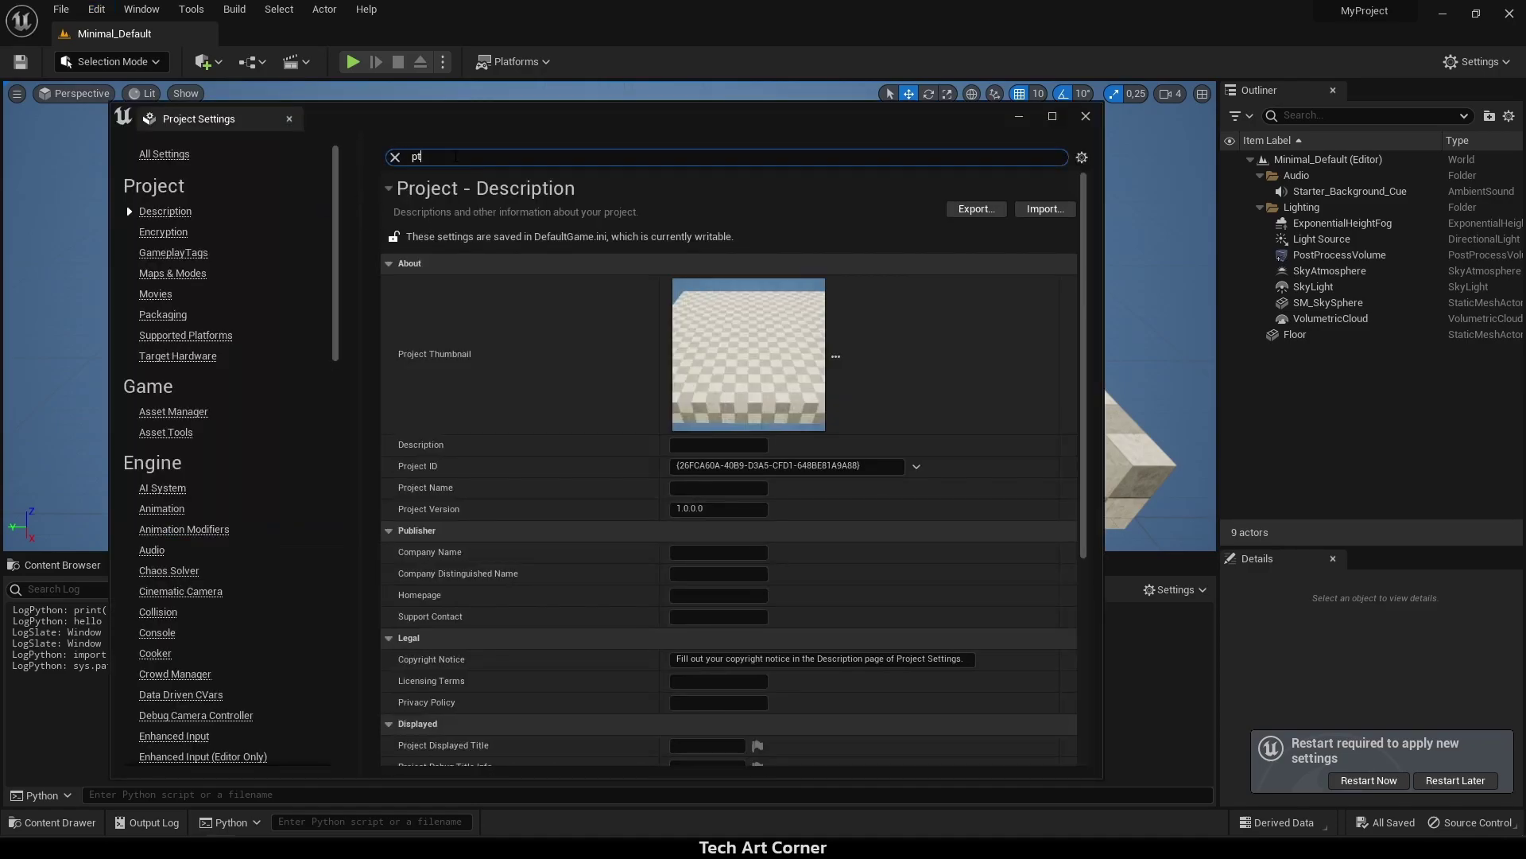
text(thon)
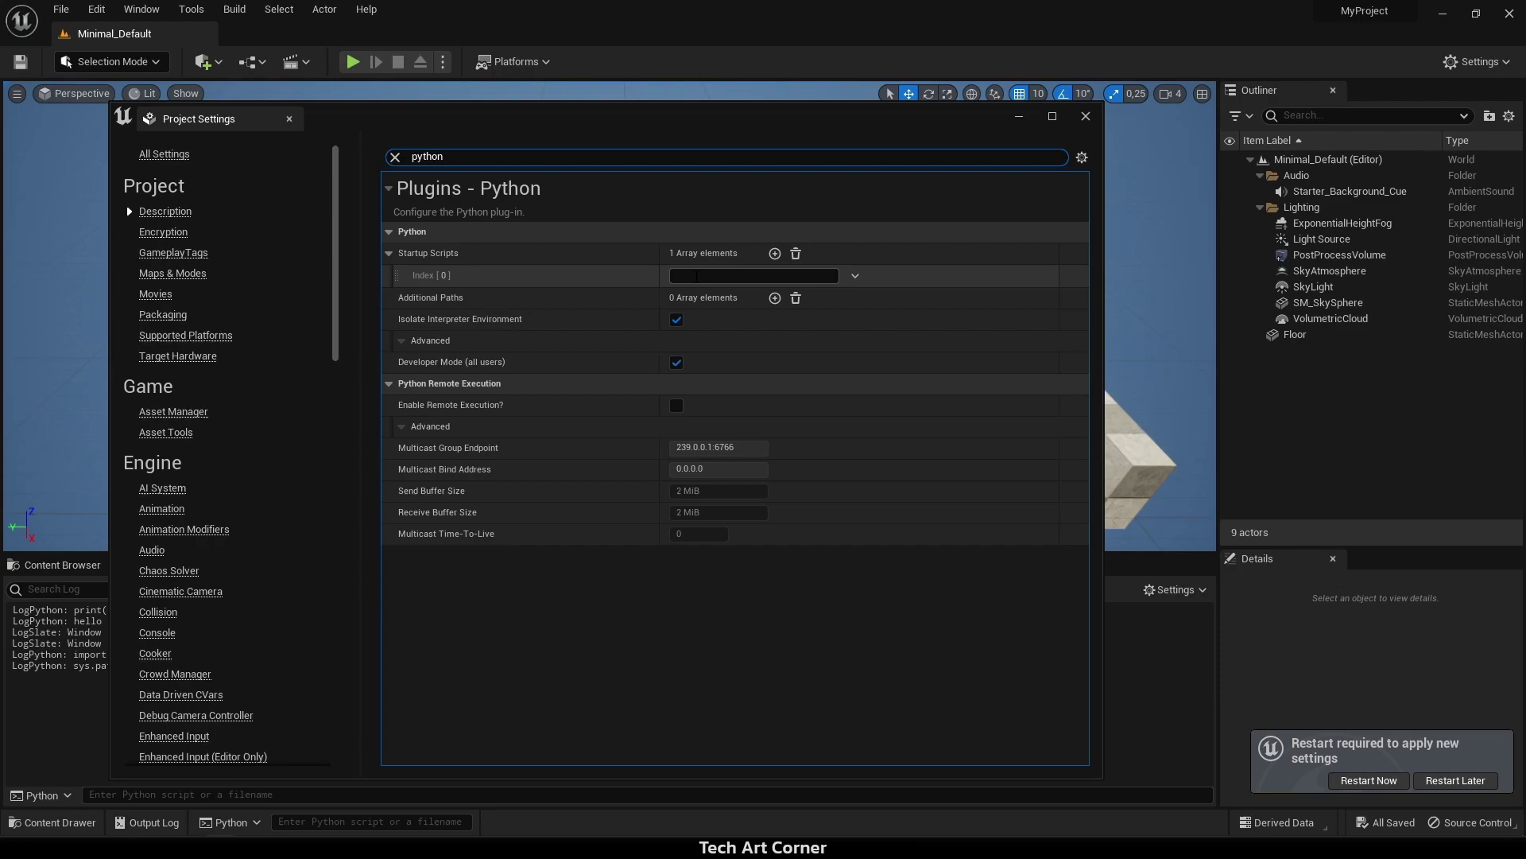
click(696, 276)
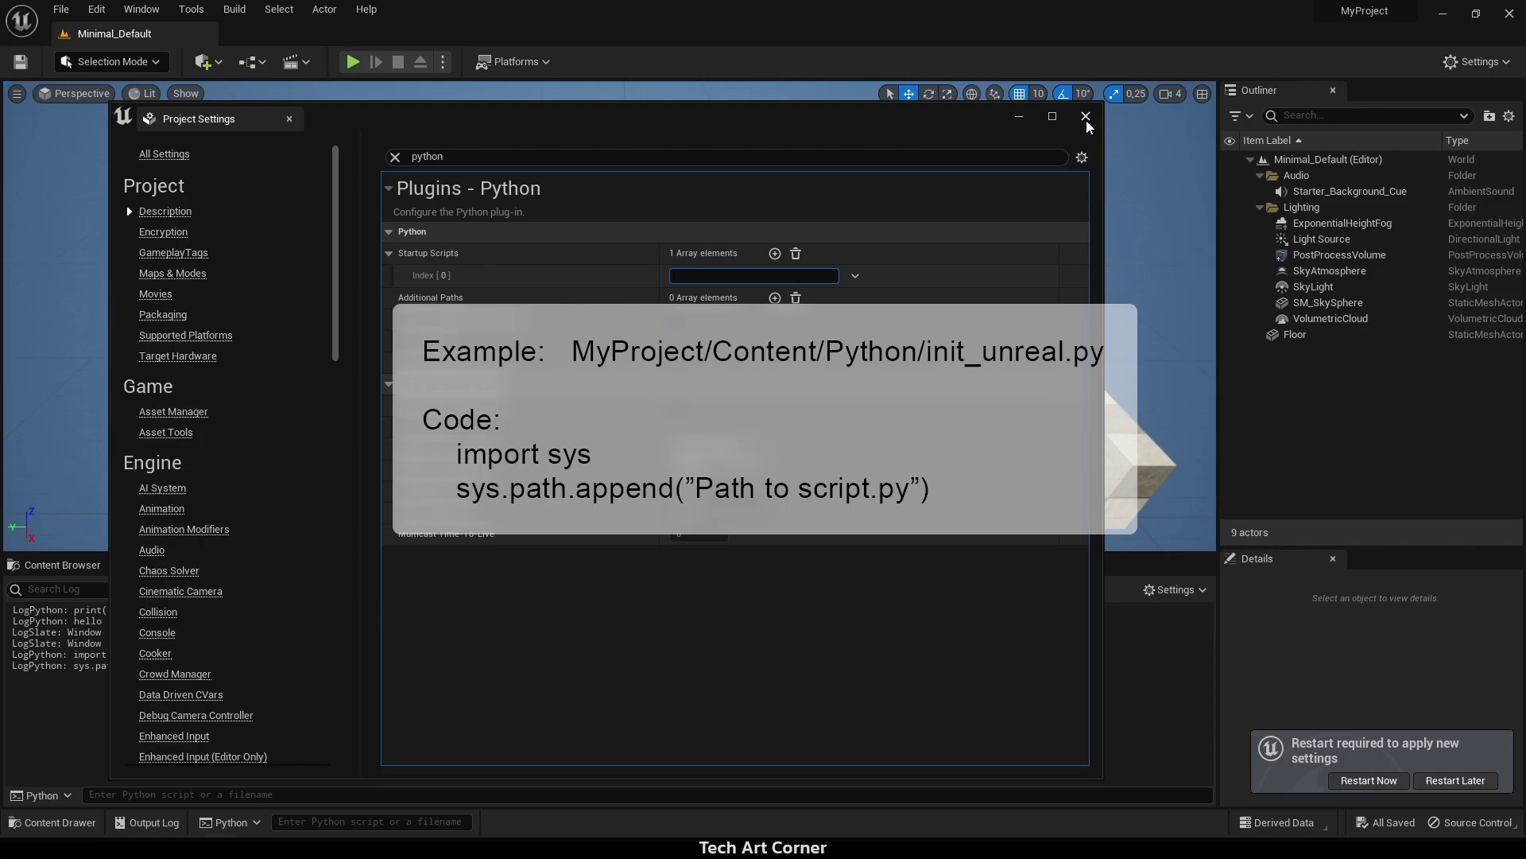
click(1086, 117)
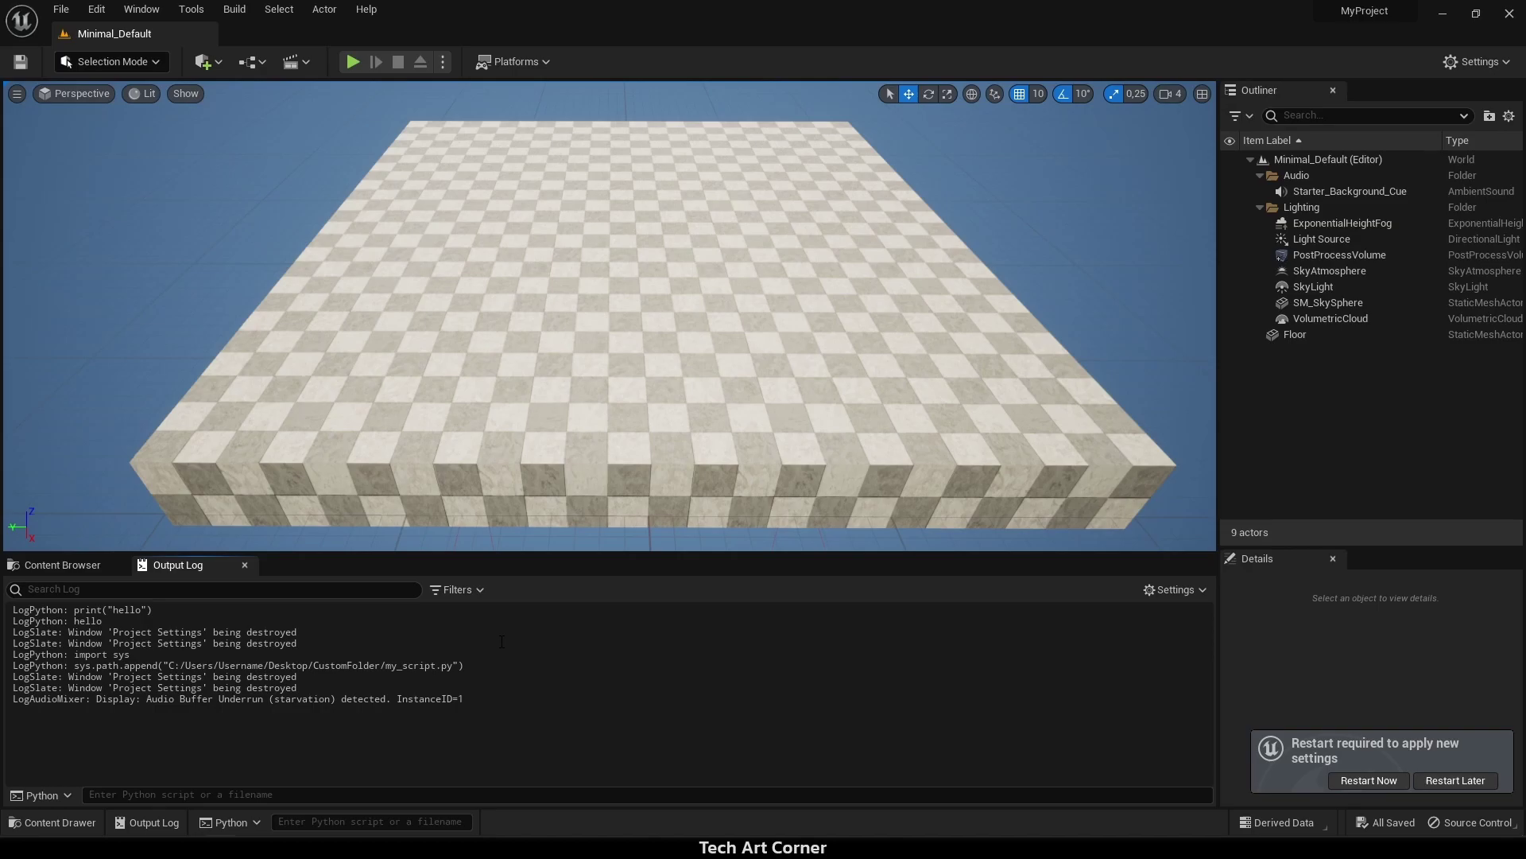
Step: Turn on Show Developers Content and Show Engine Content in the Content Browser settings
click(69, 571)
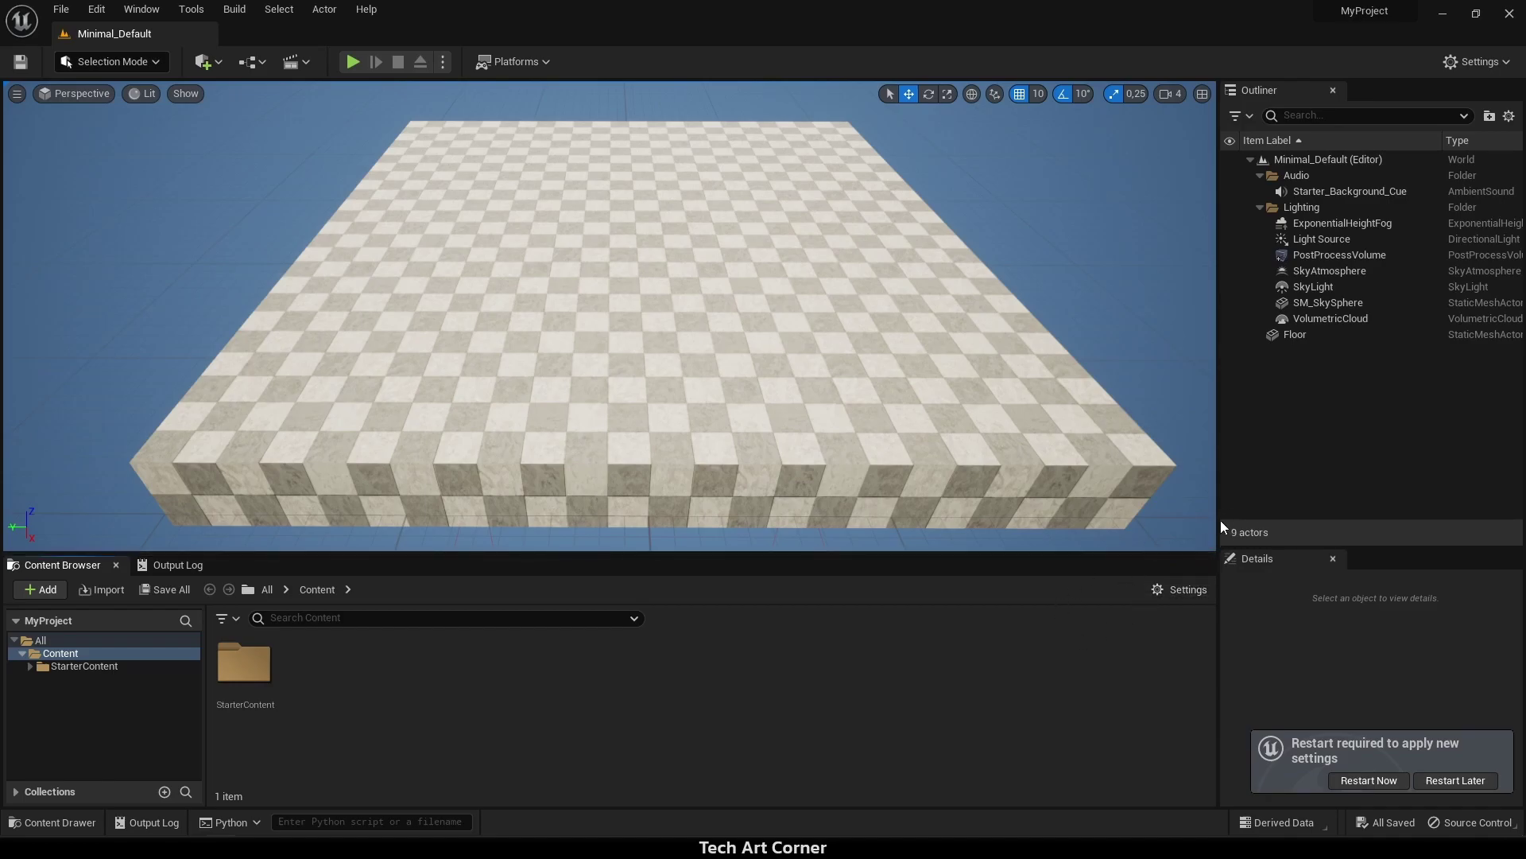
click(1181, 589)
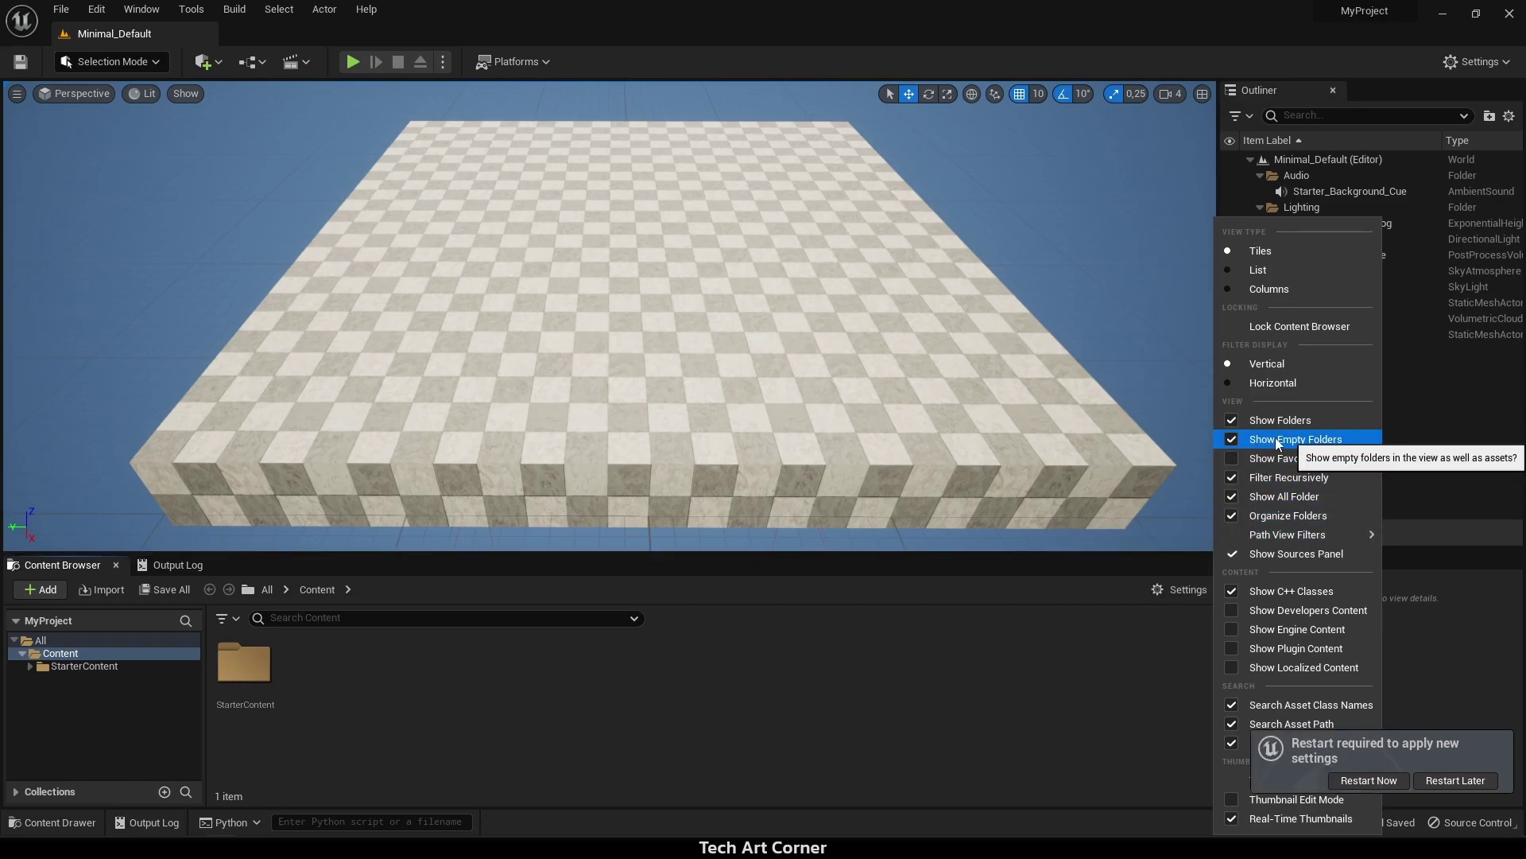
click(1233, 610)
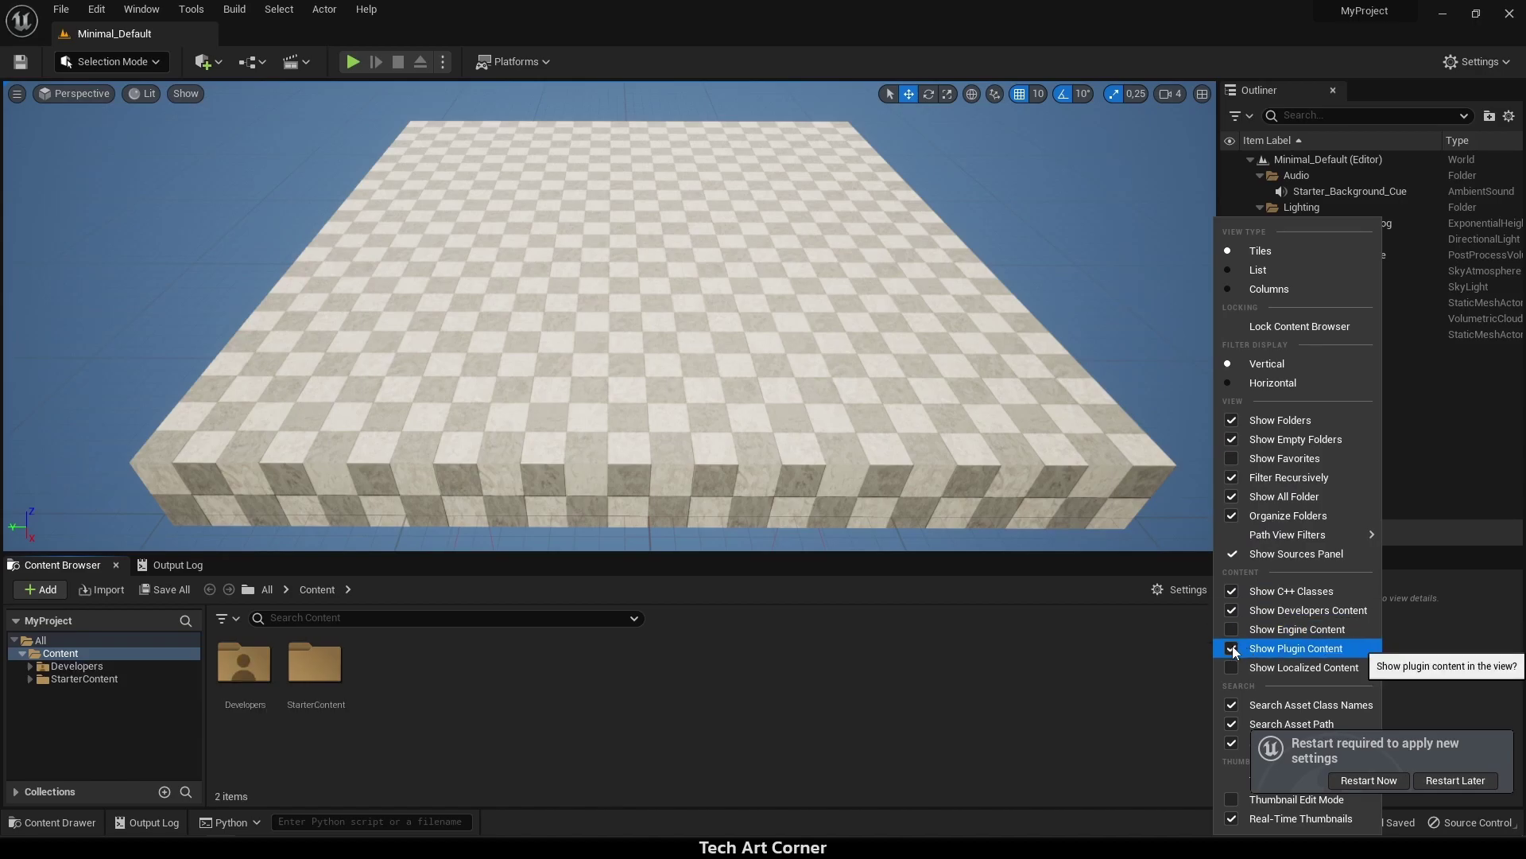
click(1232, 629)
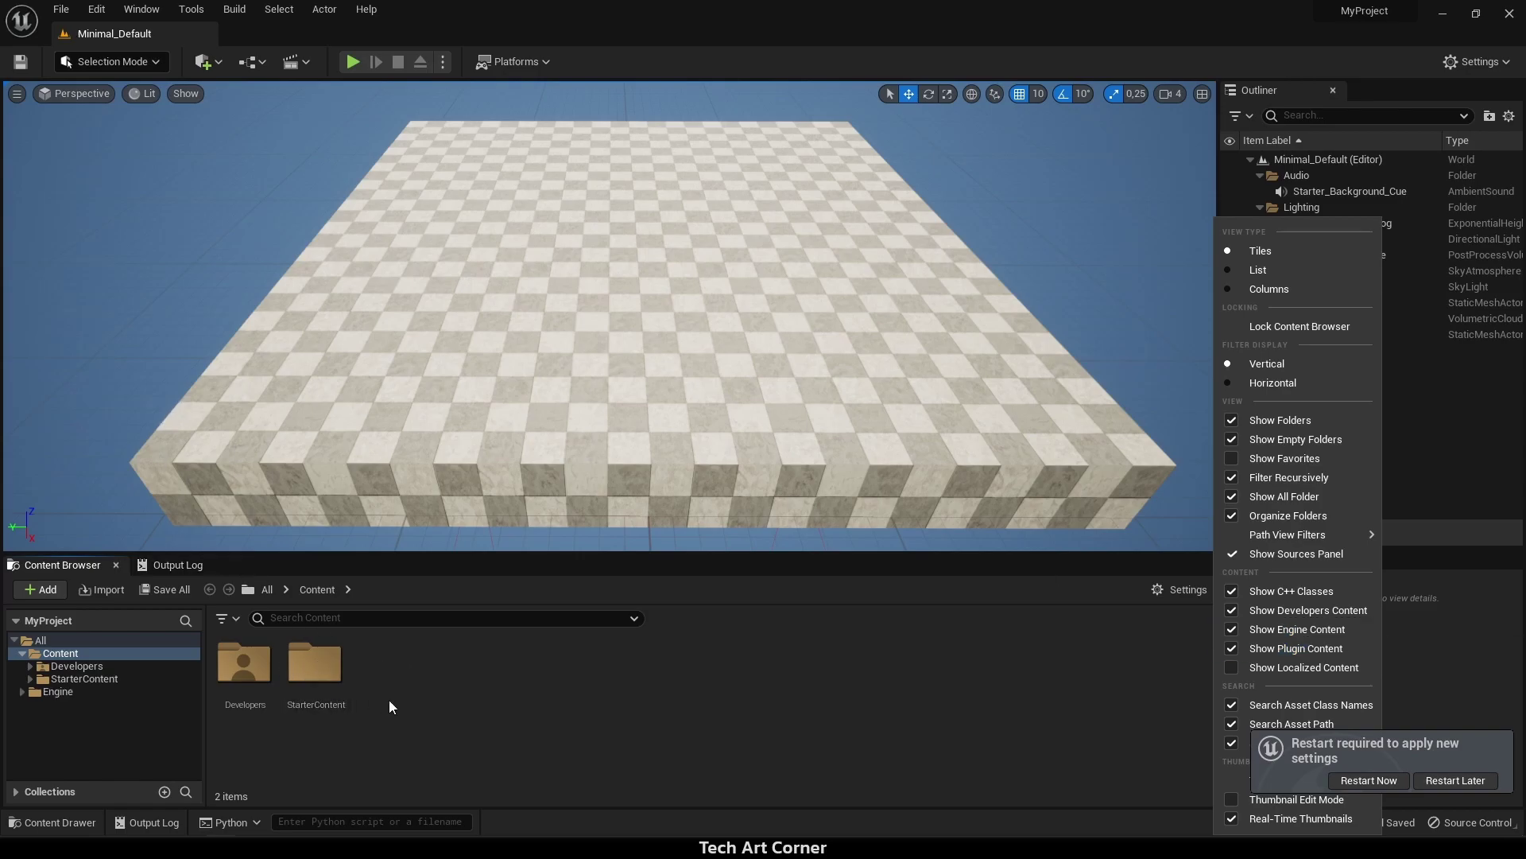
click(444, 690)
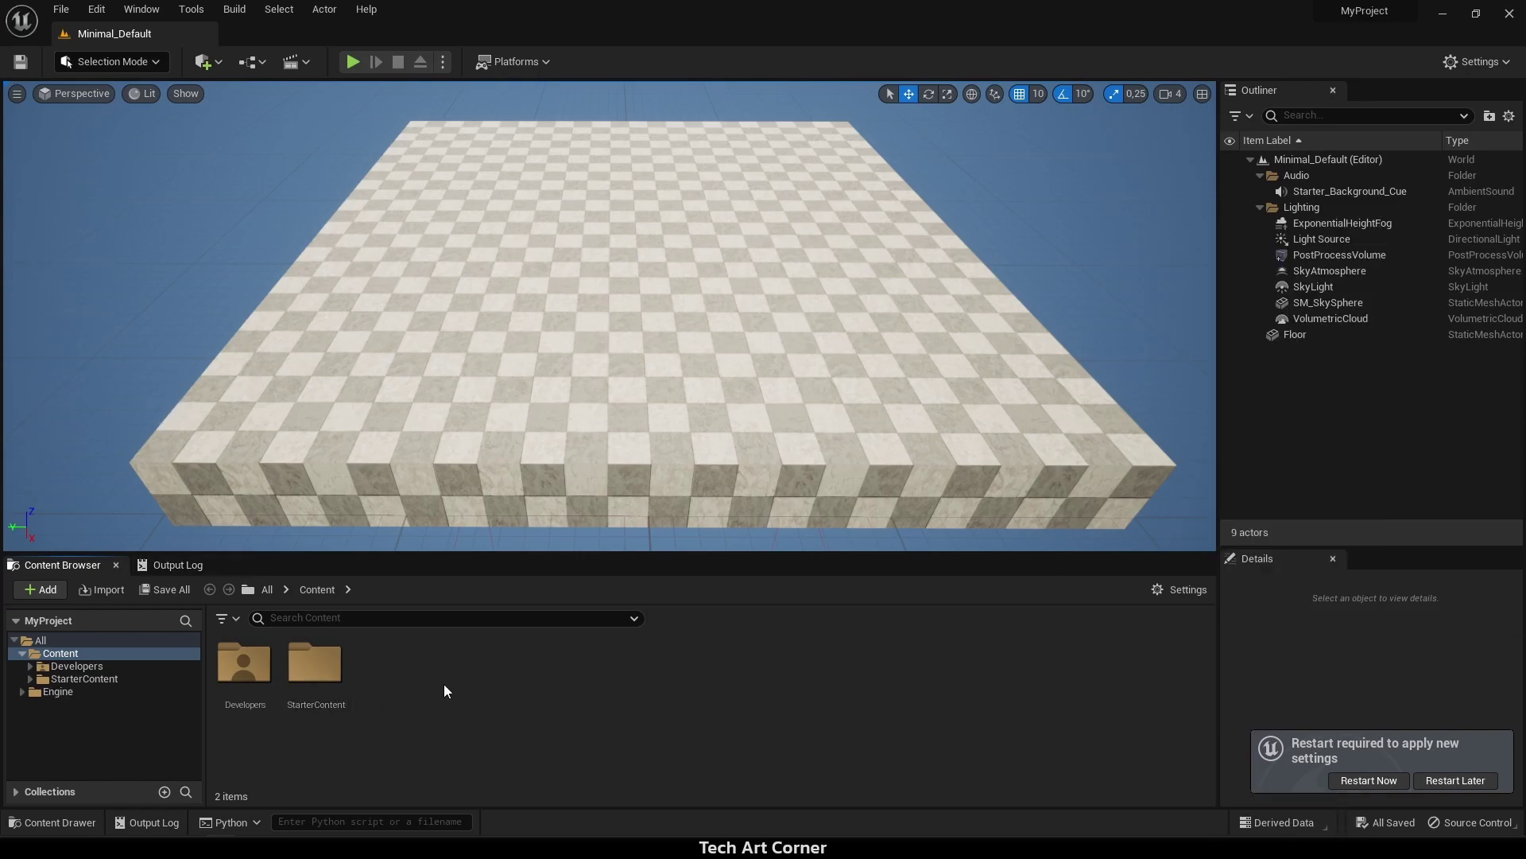
right_click(92, 652)
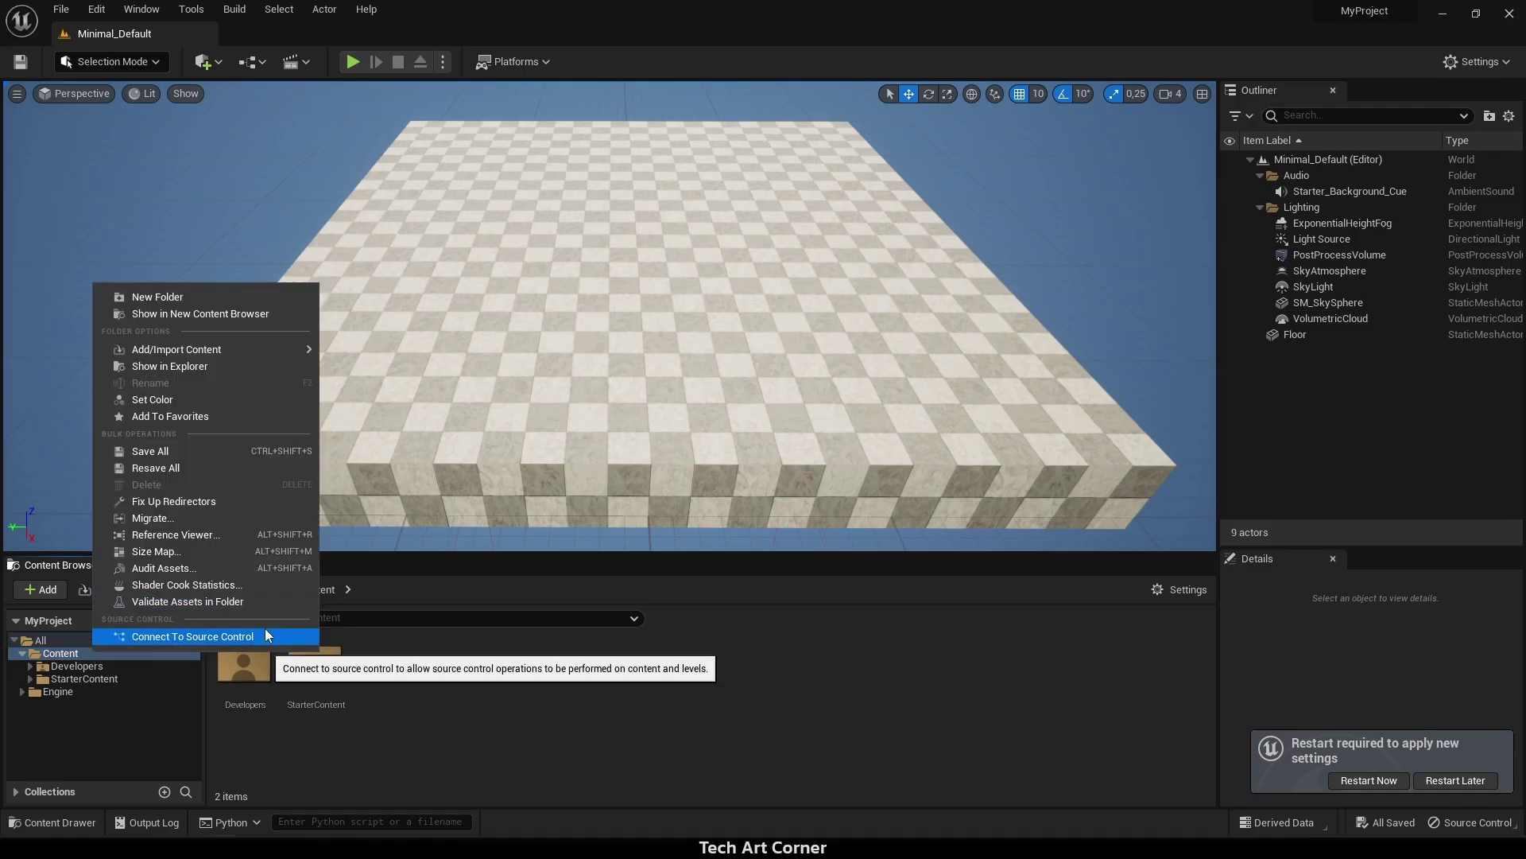
click(180, 369)
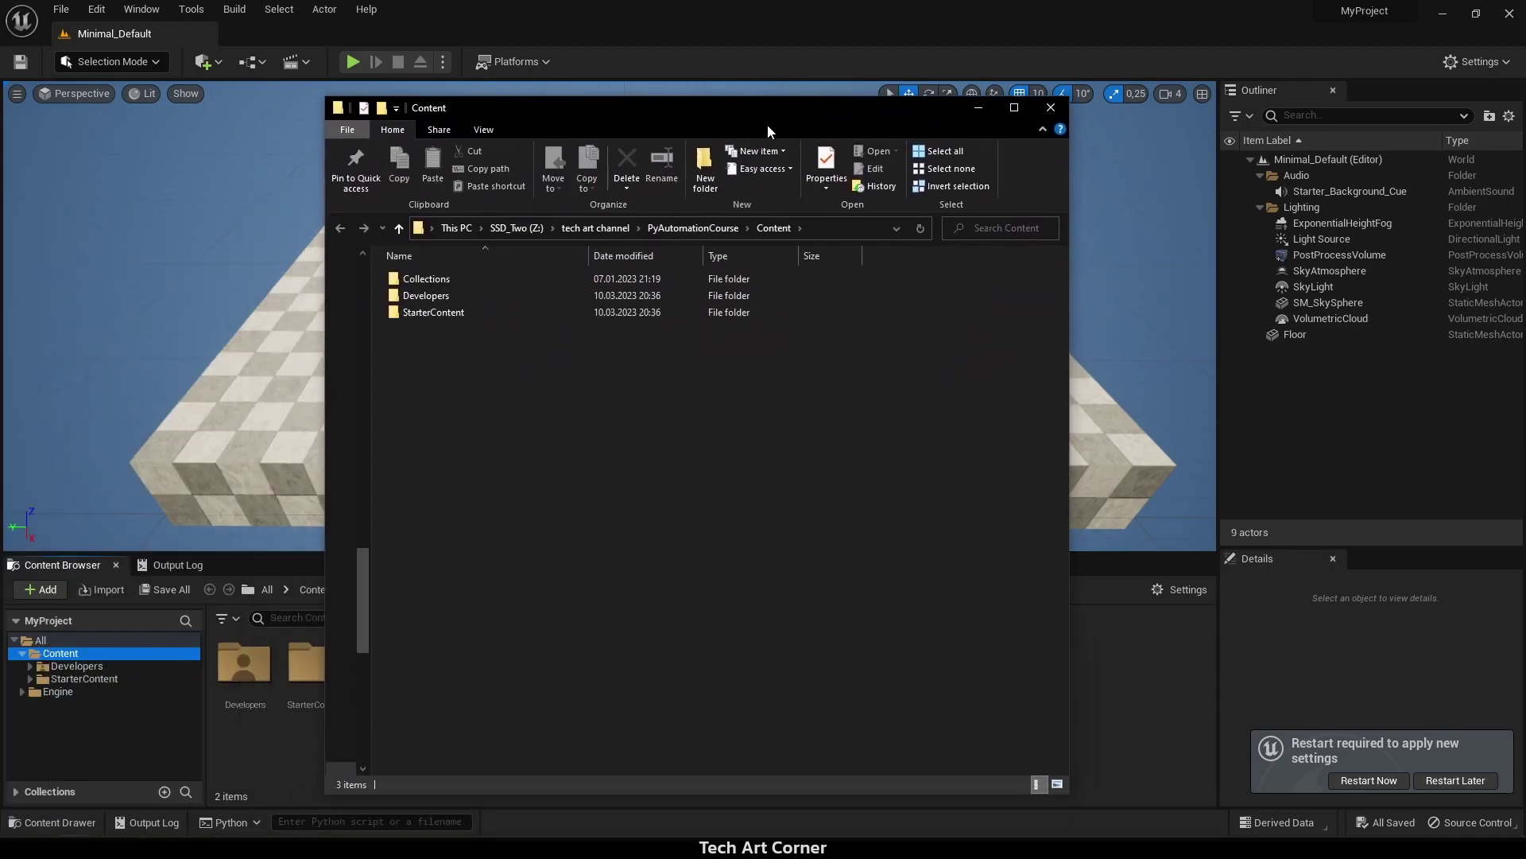
key(alt+F4)
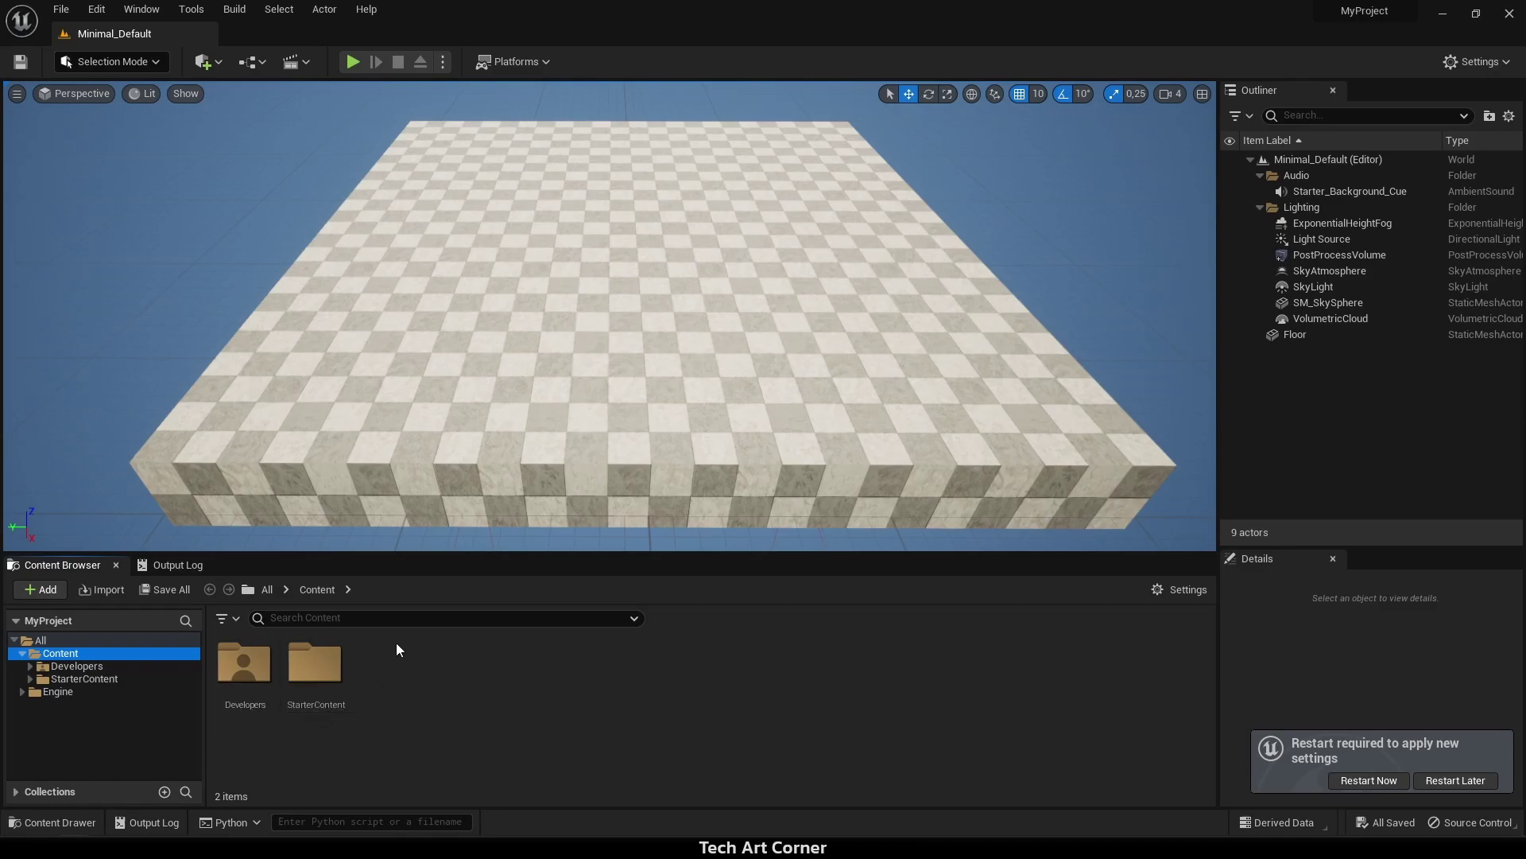
Step: Create a folder named Python in Content and show it in File Explorer
right_click(432, 670)
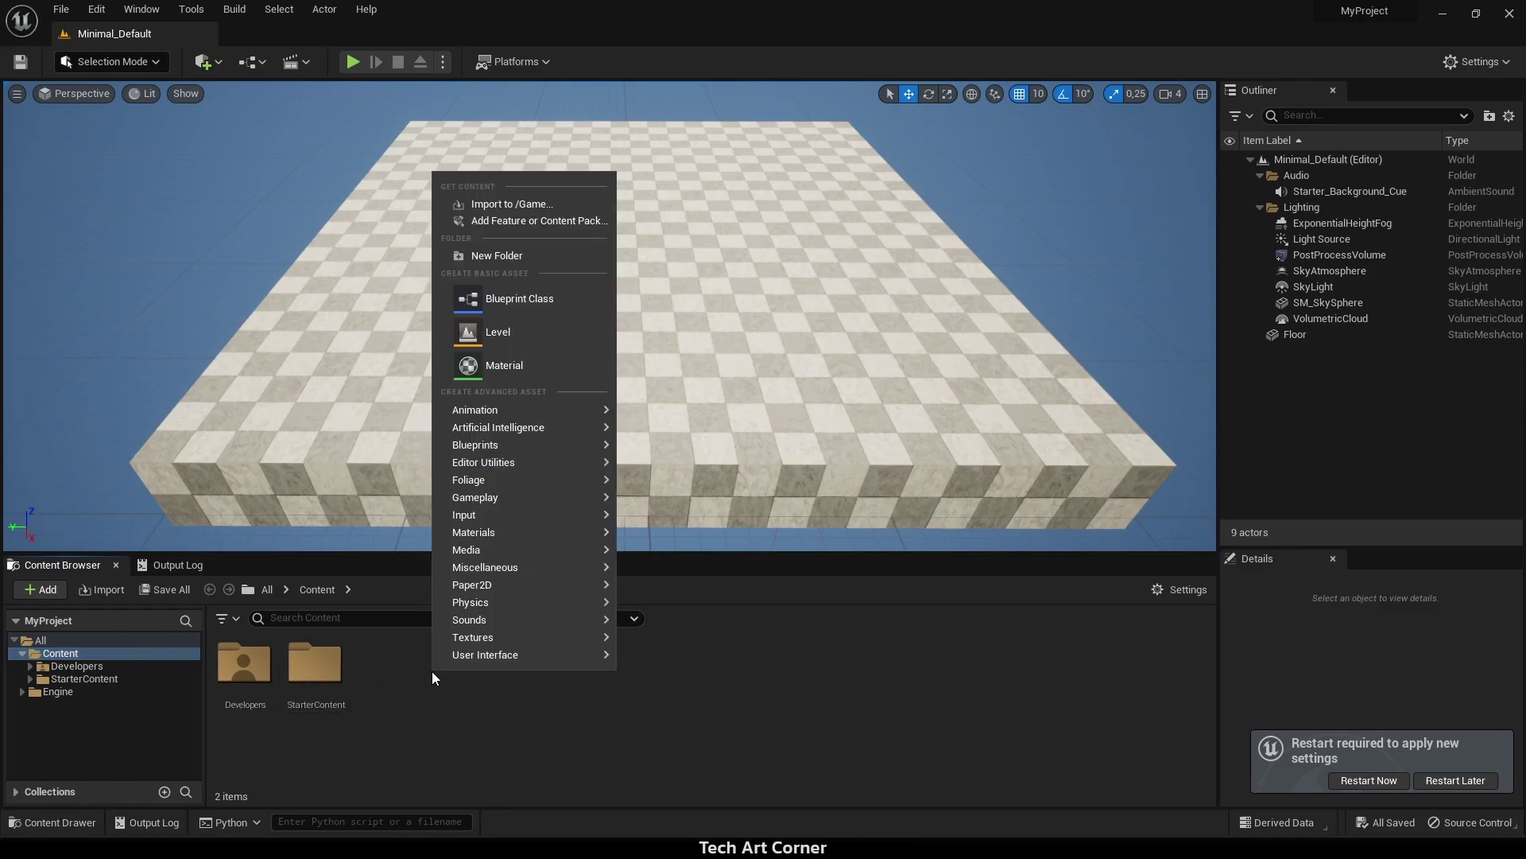
click(509, 255)
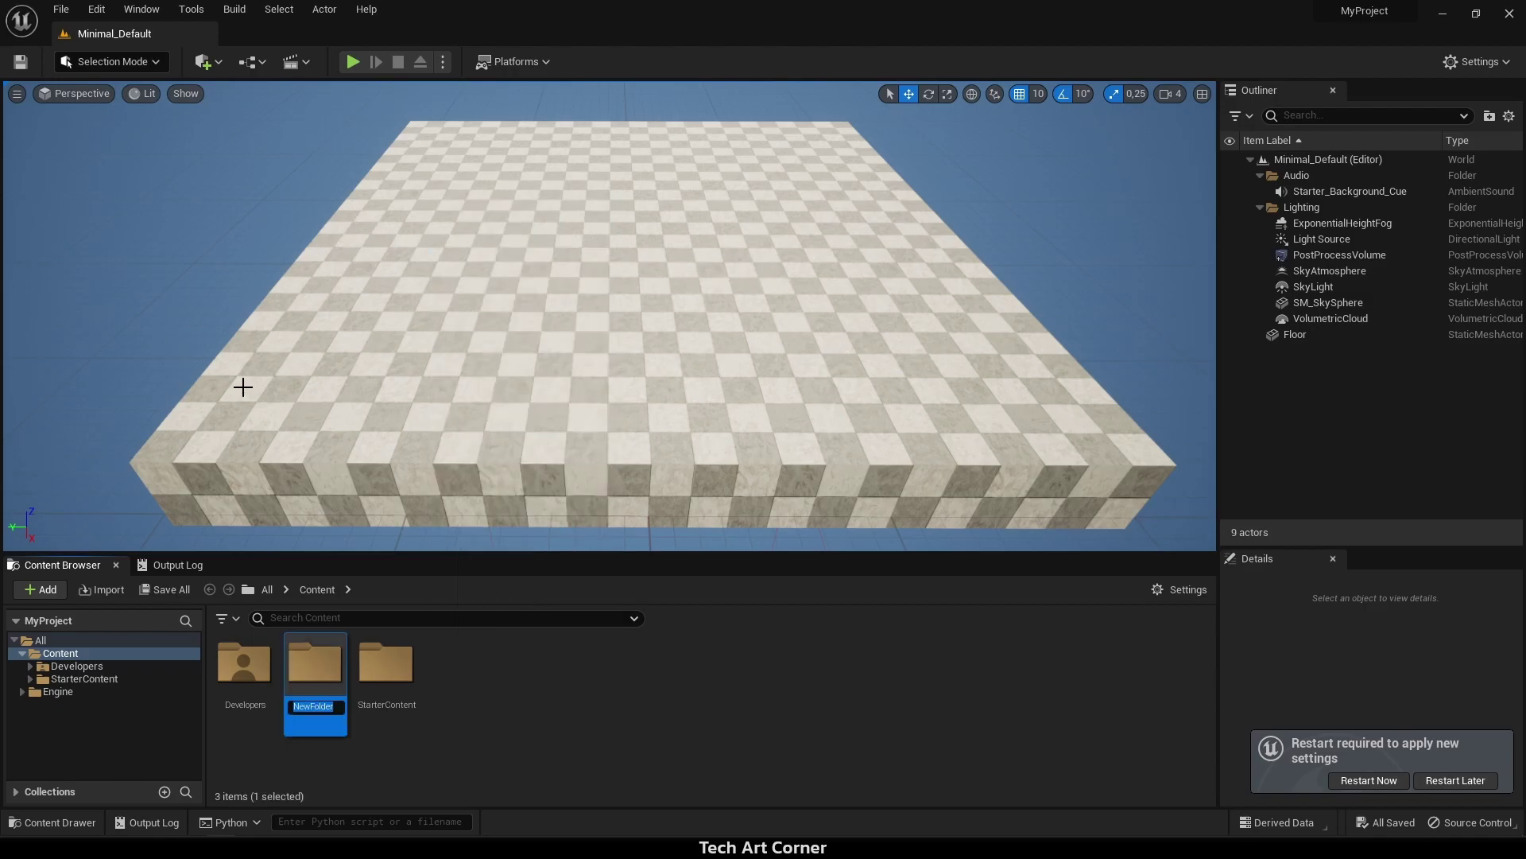
text(Python)
key(Return)
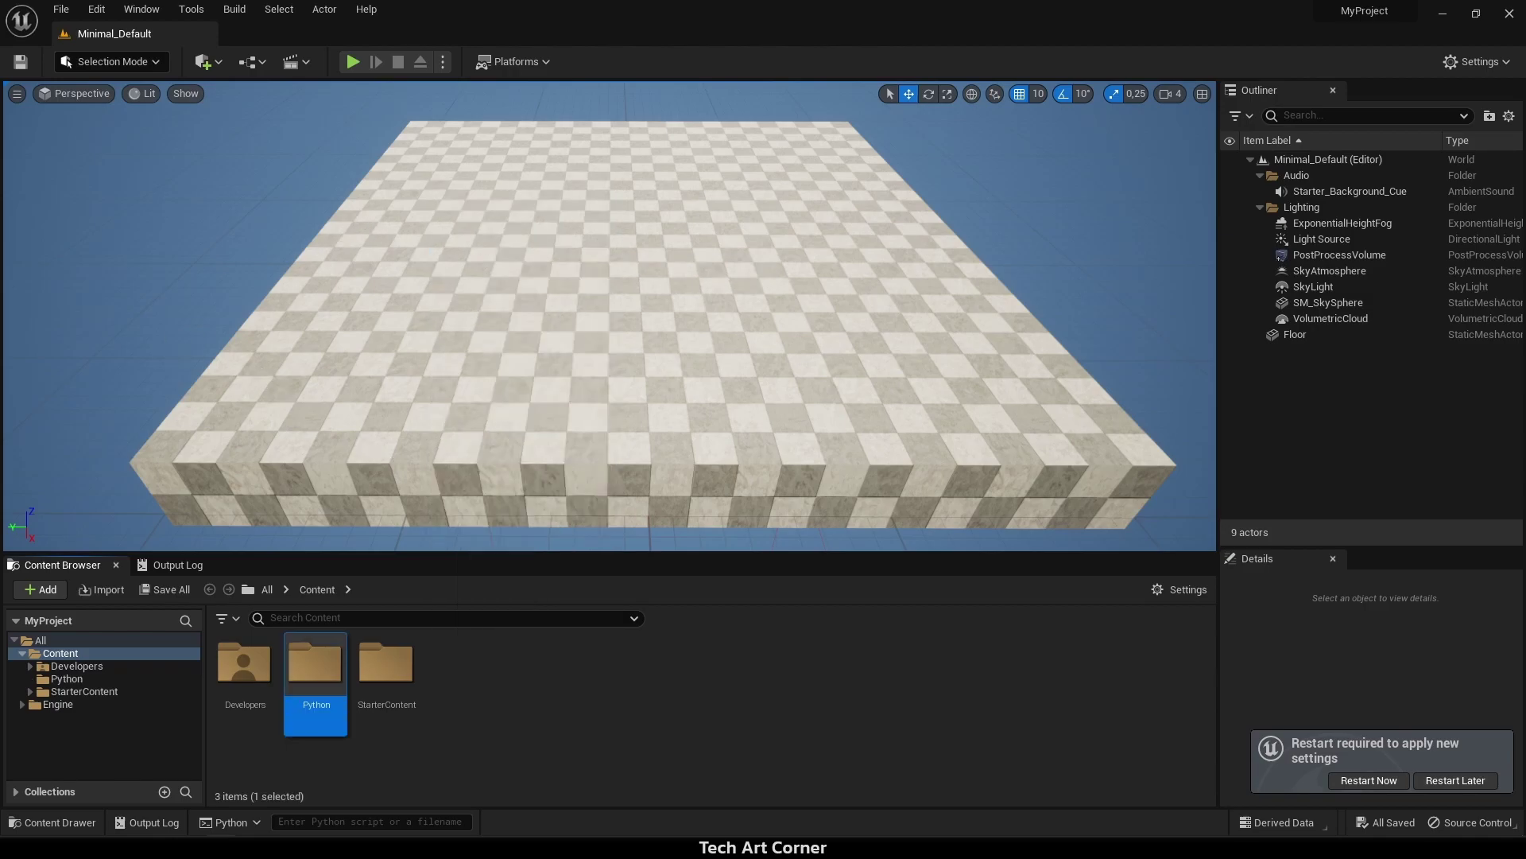
right_click(67, 678)
click(47, 538)
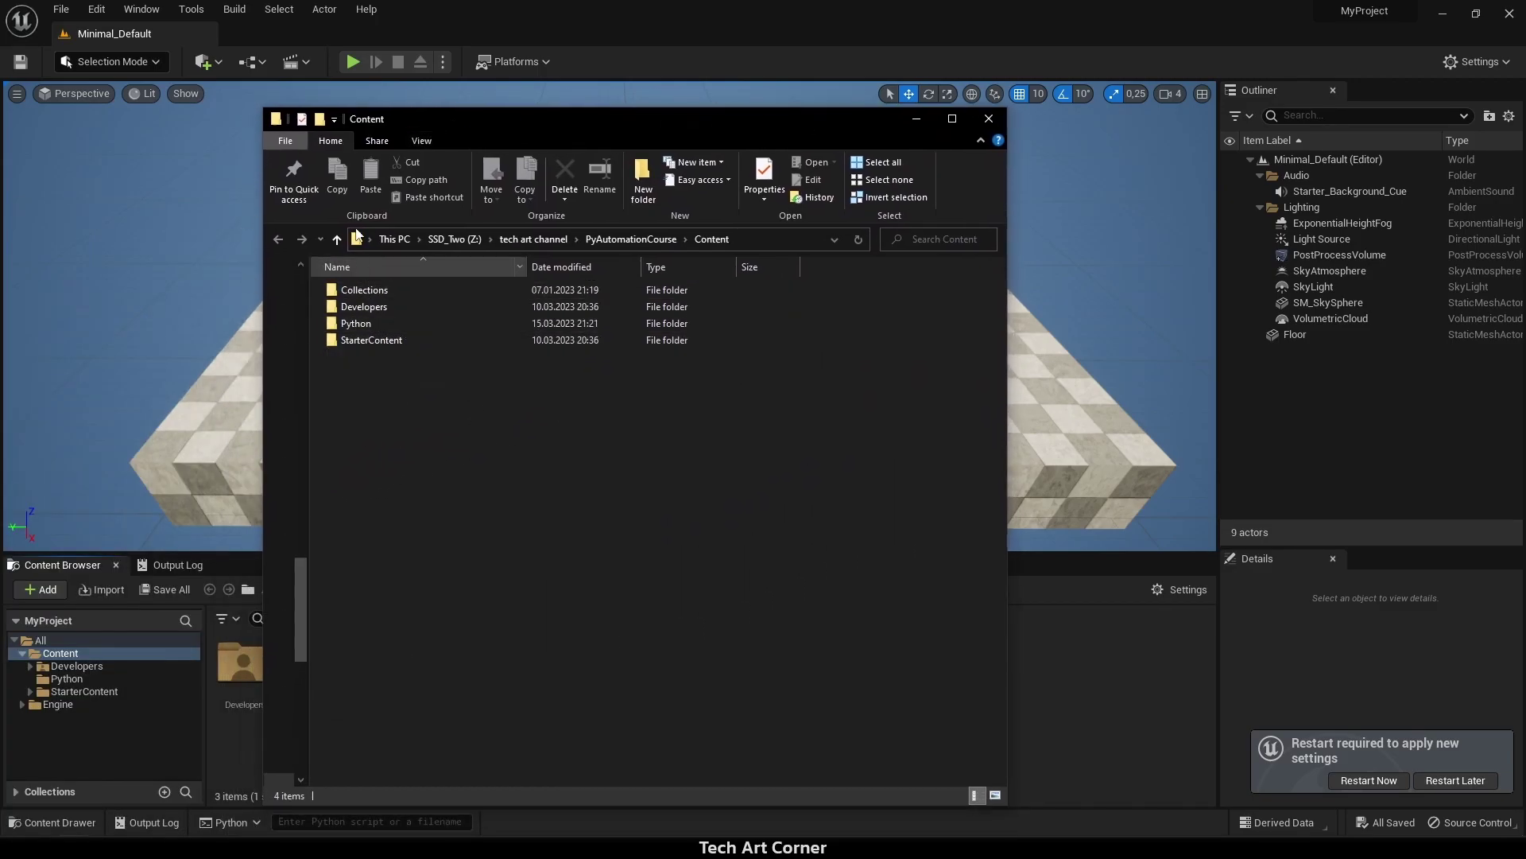
Step: Inside the Python folder, create a new text document renamed to hello.py, accepting the extension change
double_click(398, 322)
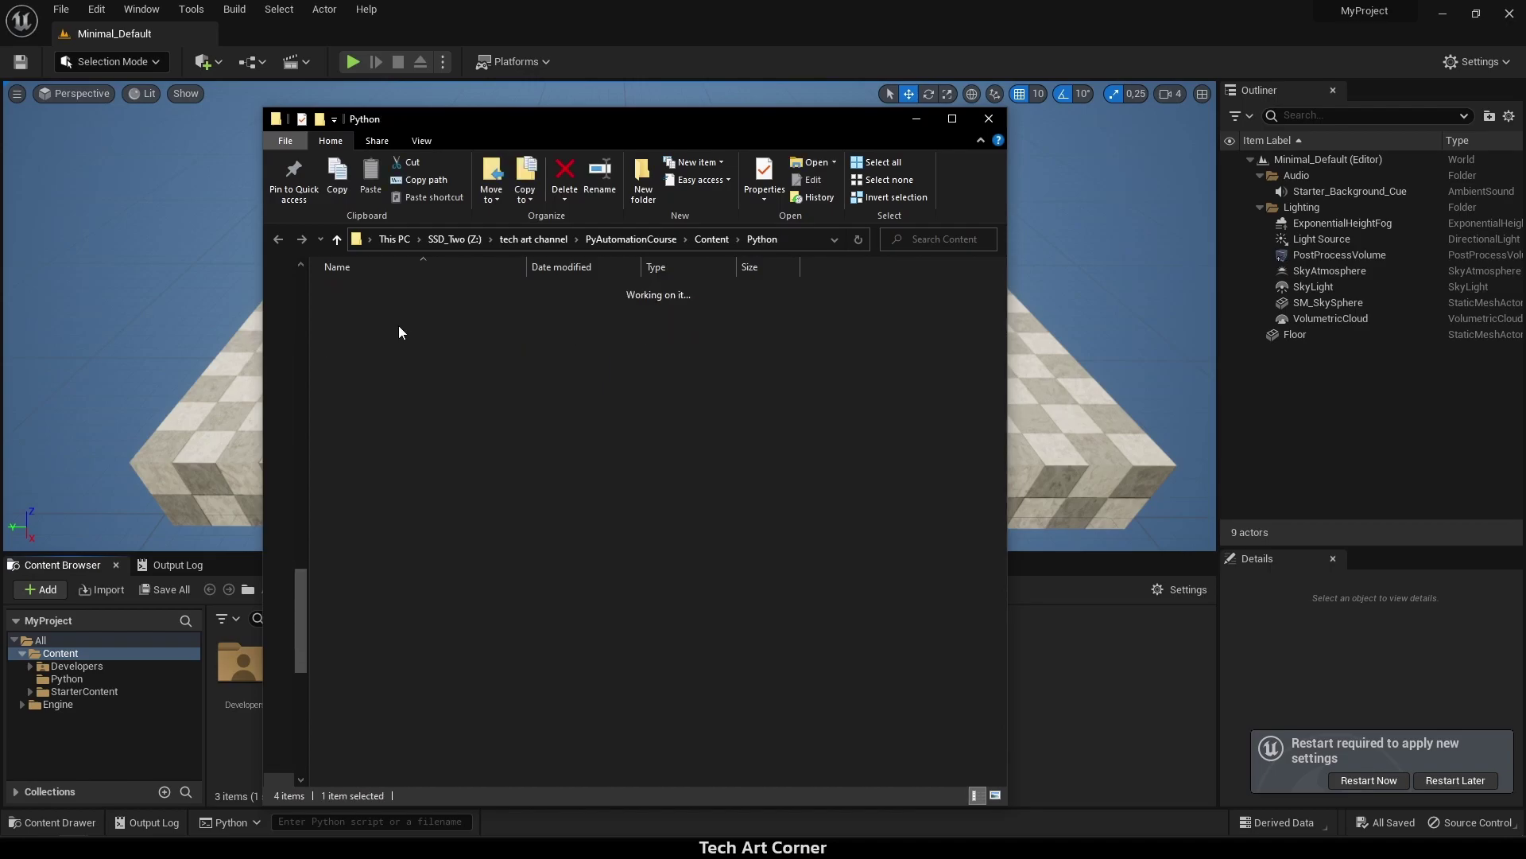
right_click(439, 493)
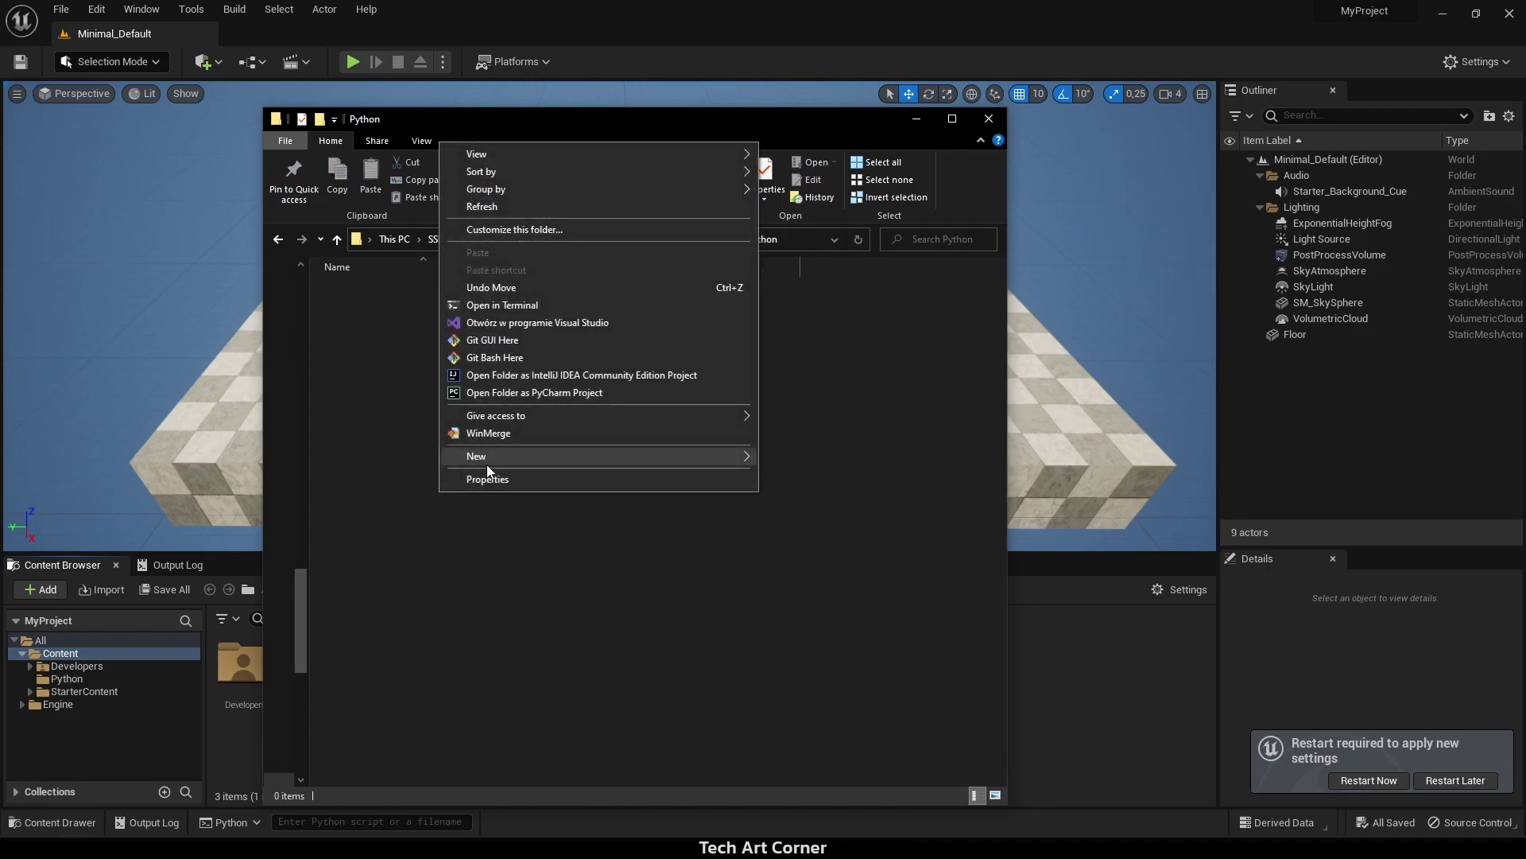
mouse_move(487, 464)
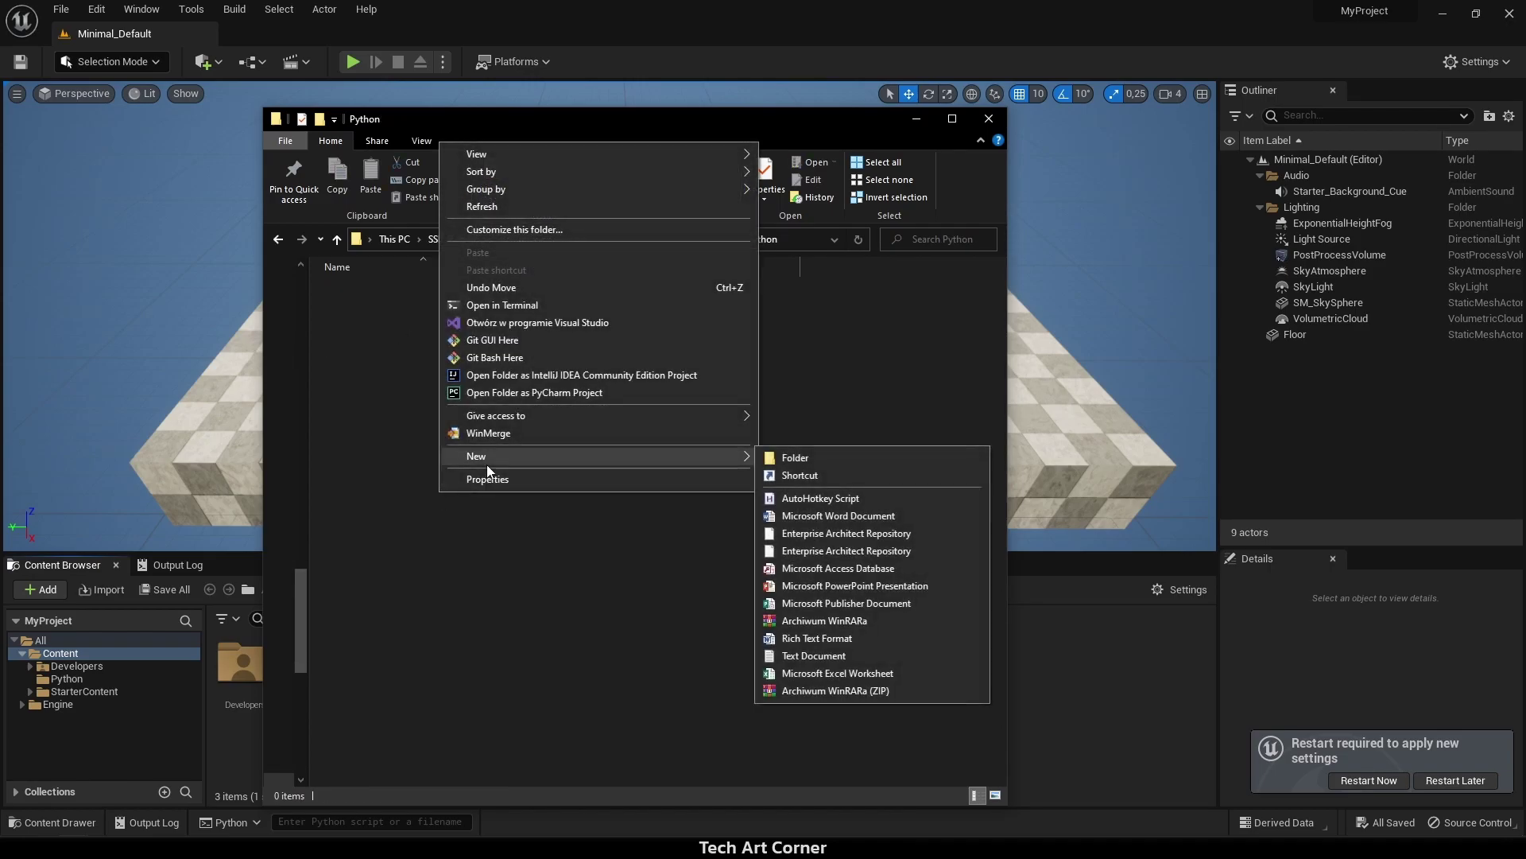
click(799, 659)
text(hello.py)
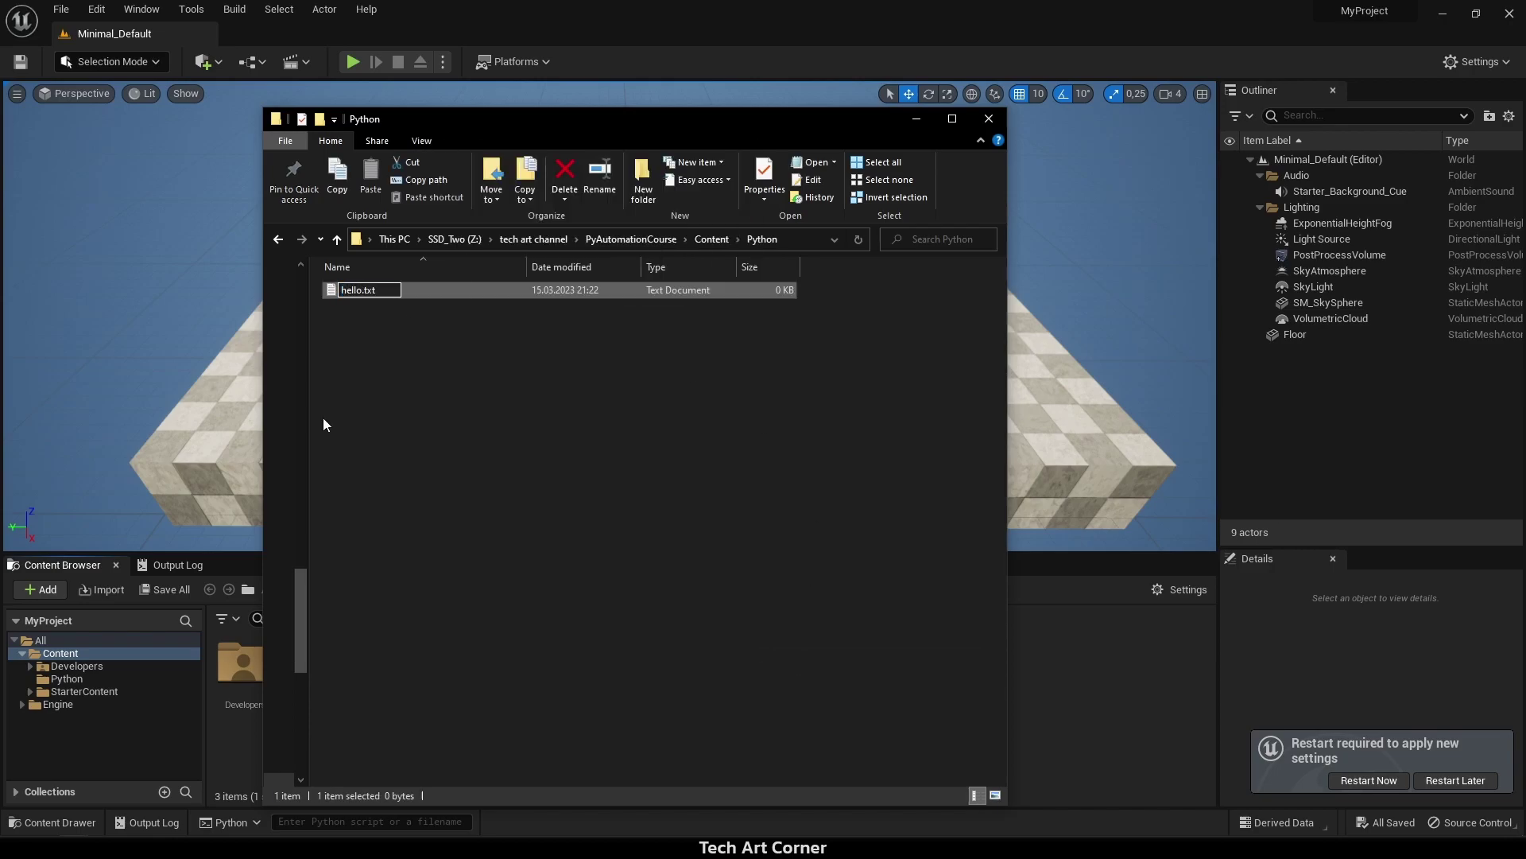
key(Delete)
key(Delete)
key(Delete)
key(Delete)
key(Return)
key(Return)
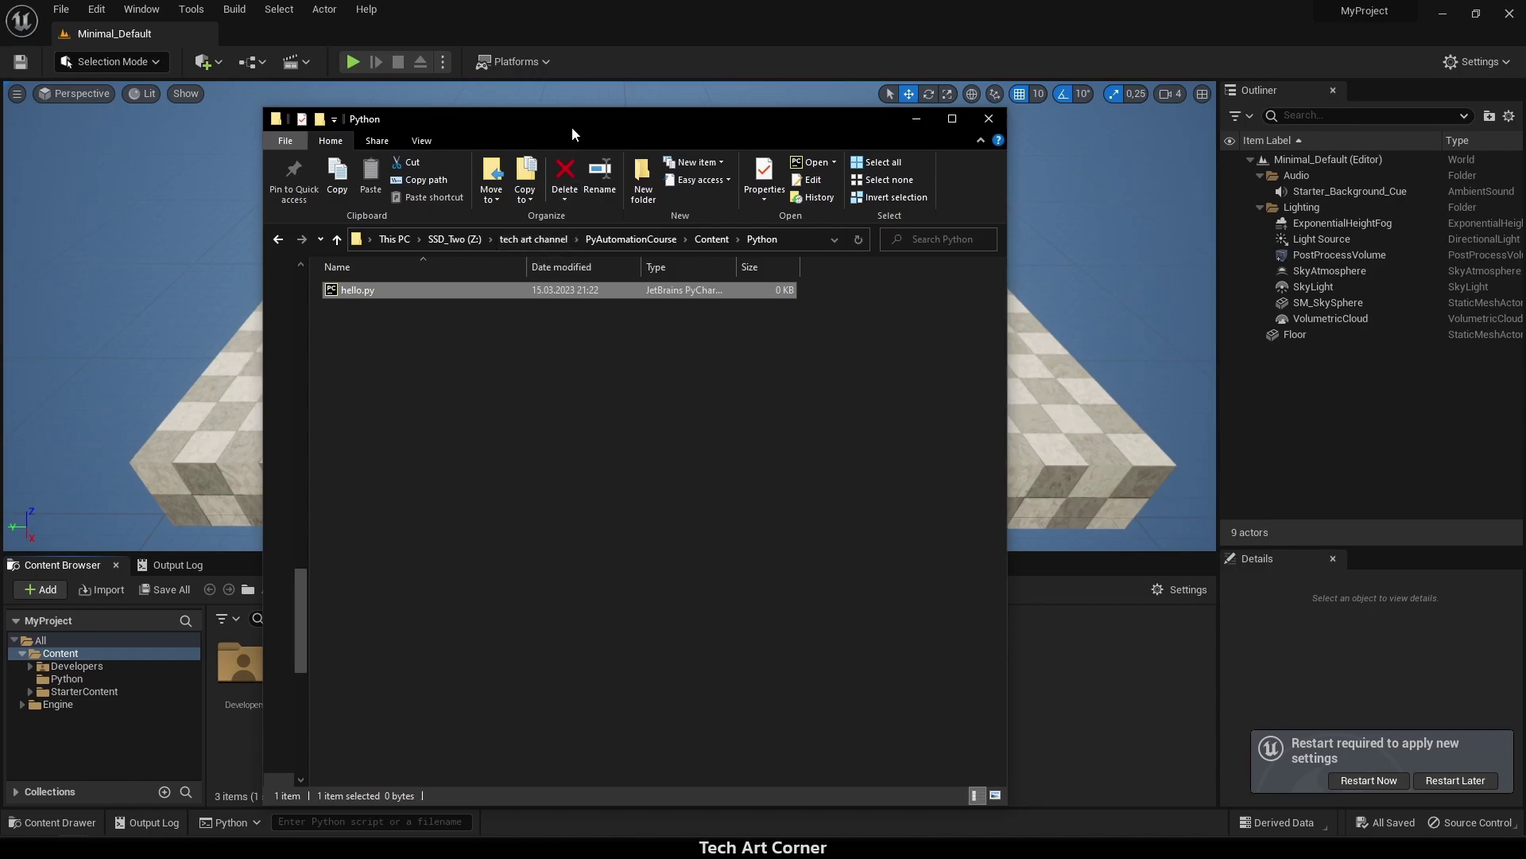
Step: Minimize File Explorer and open the empty Python folder in the Content Browser
click(916, 118)
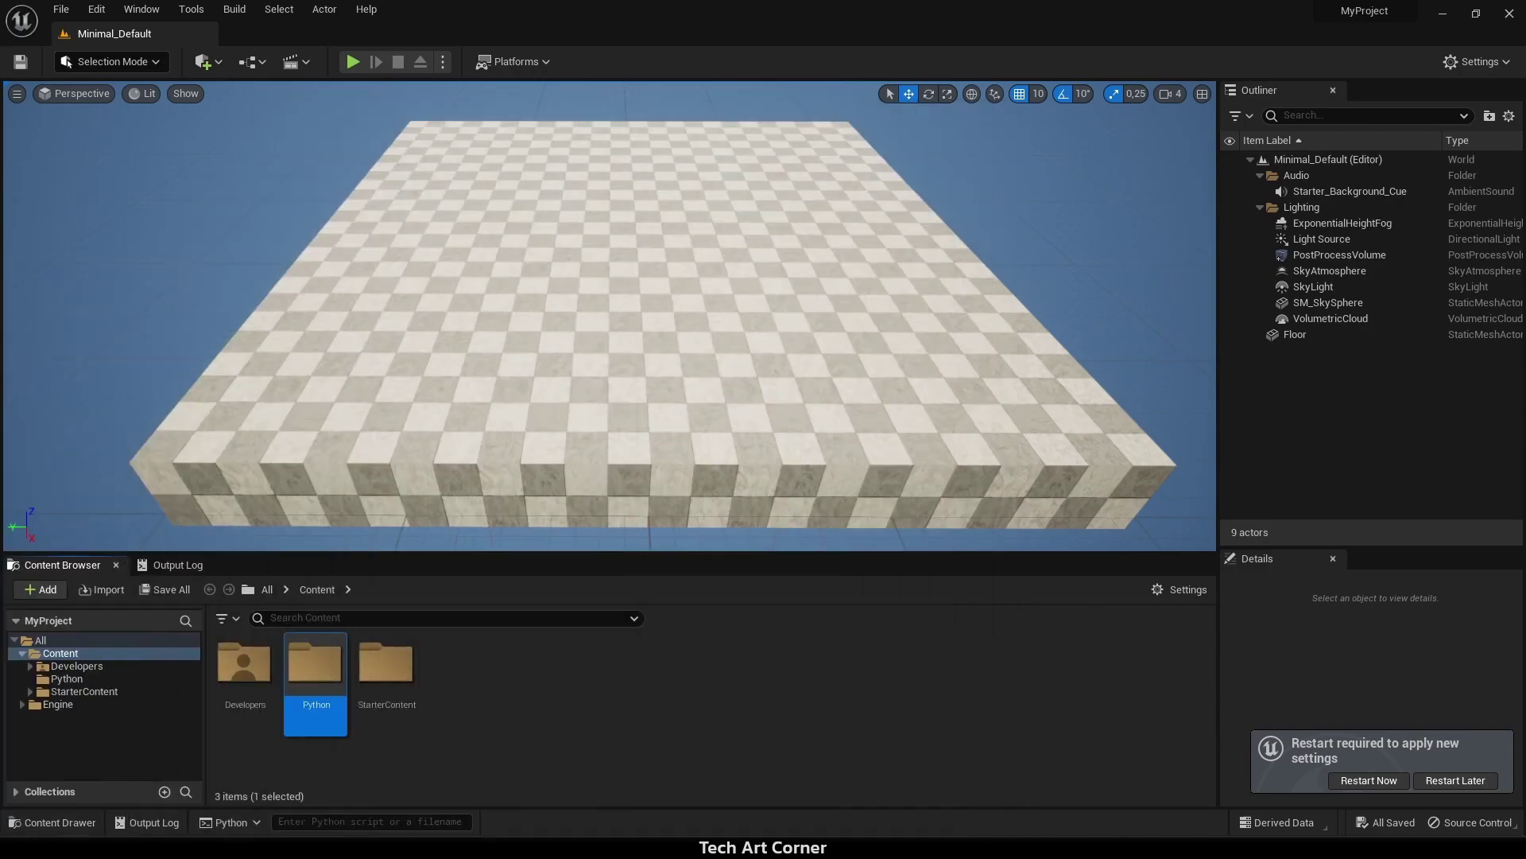
double_click(315, 668)
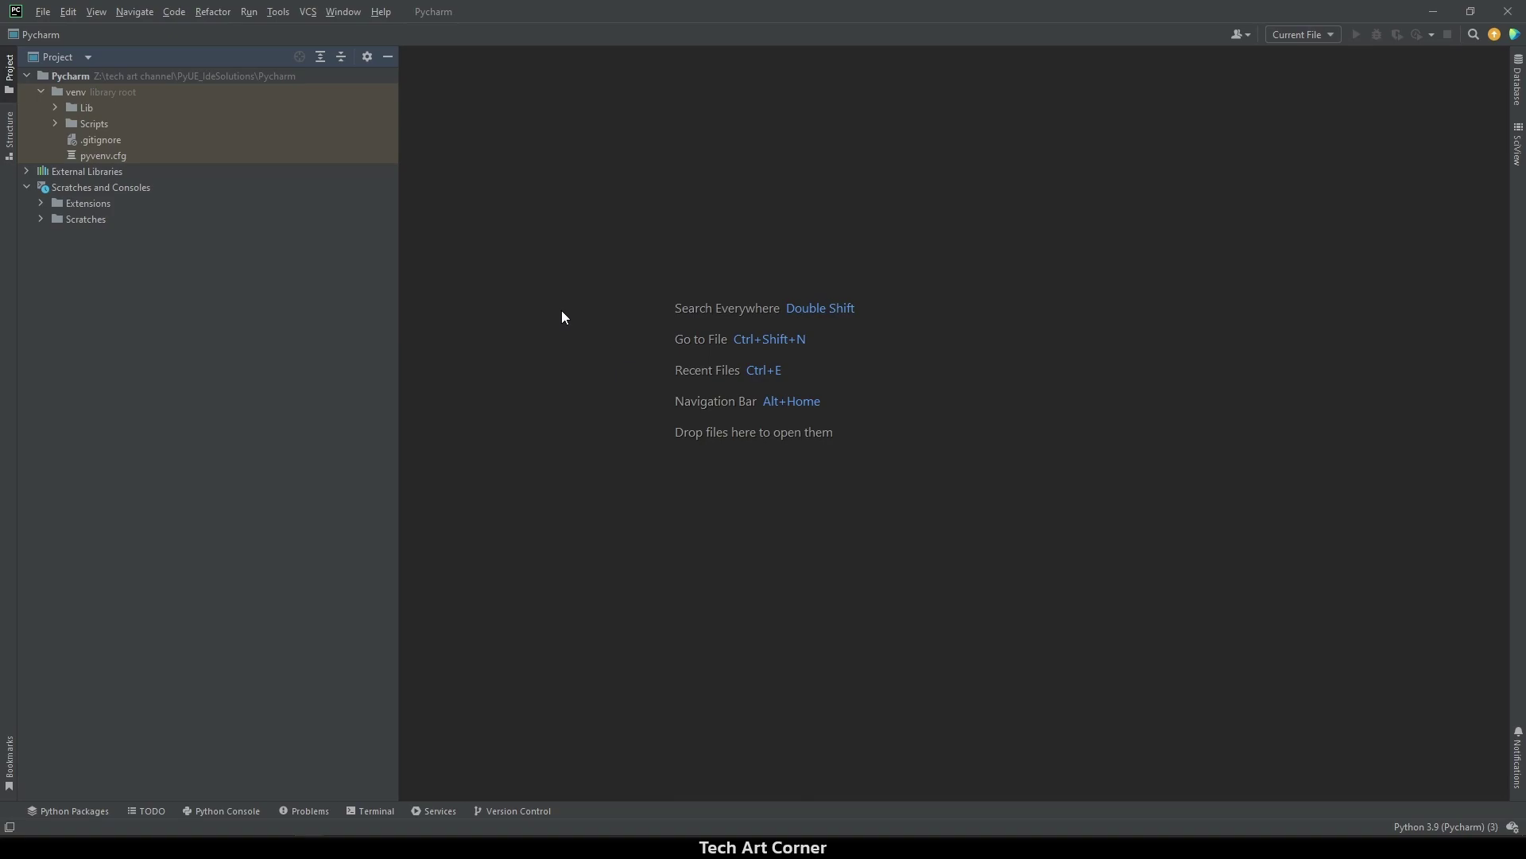
Step: Add the pasted Content\Python path as a content root in PyCharm's Project Structure settings
click(36, 12)
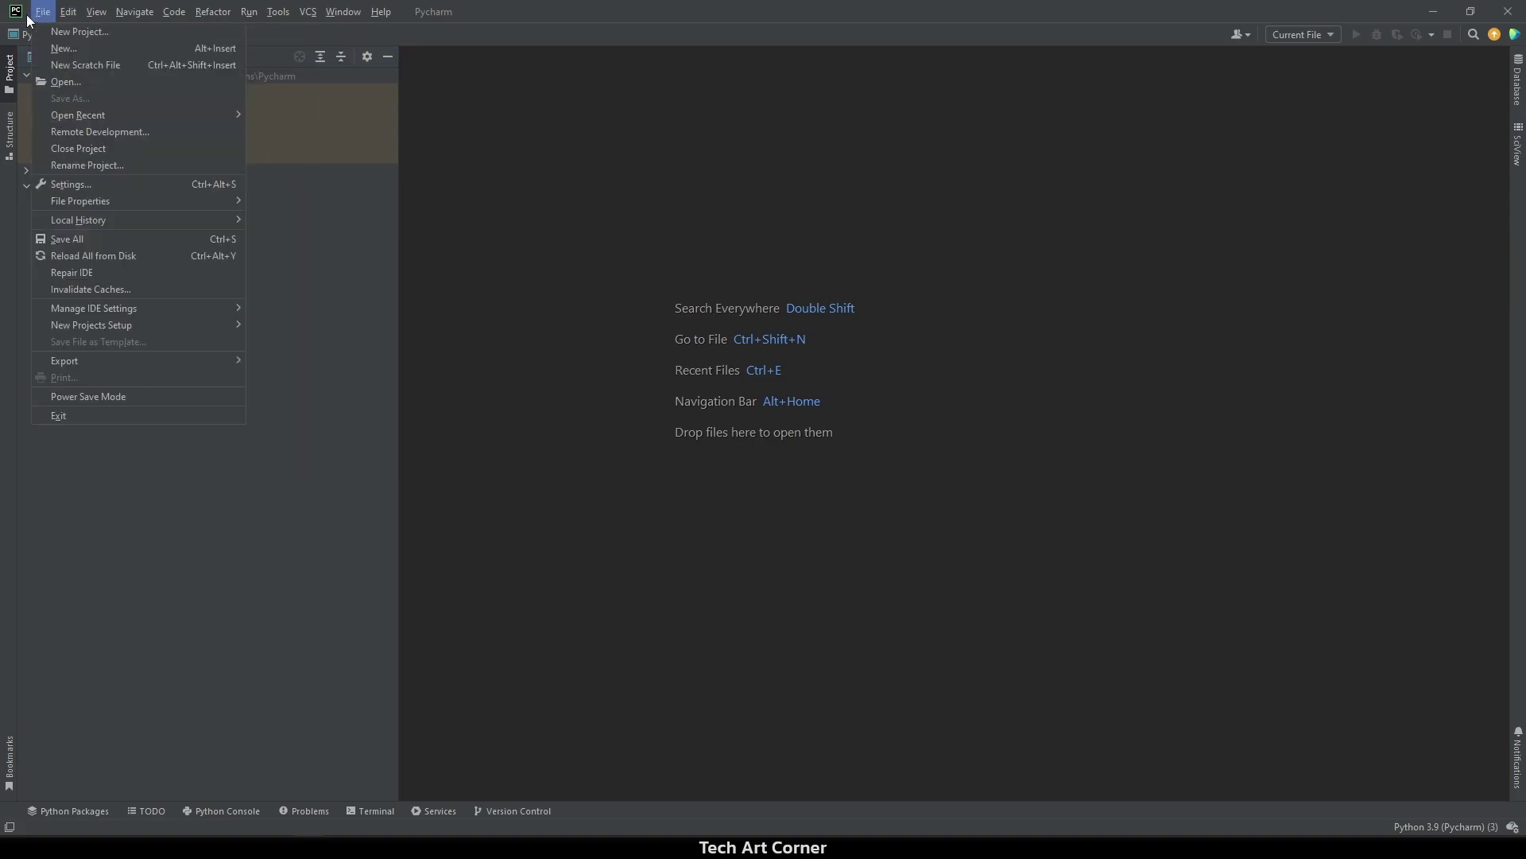
click(70, 188)
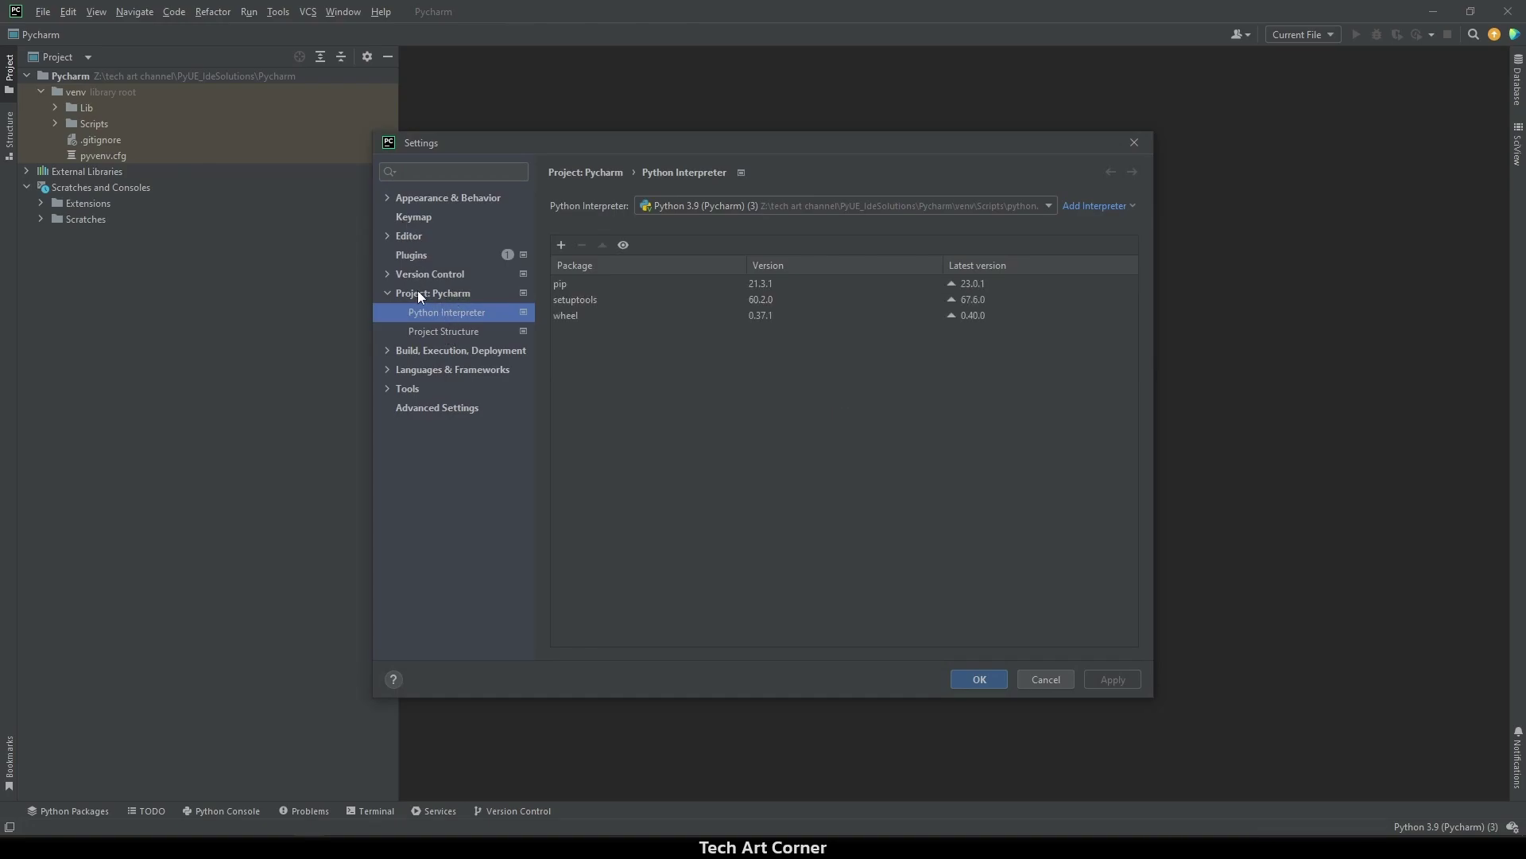
click(464, 332)
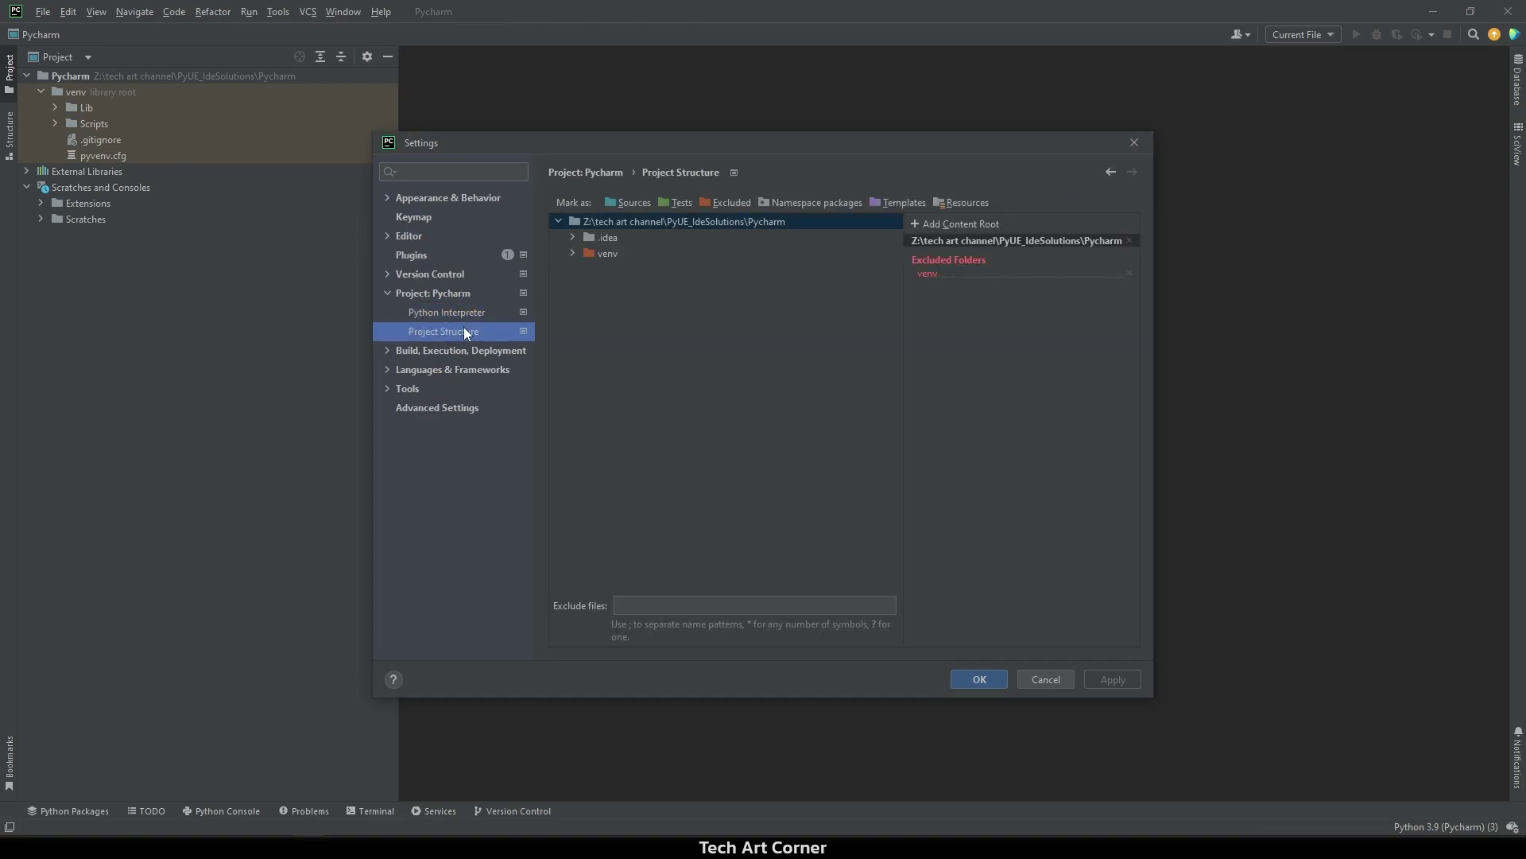
click(960, 228)
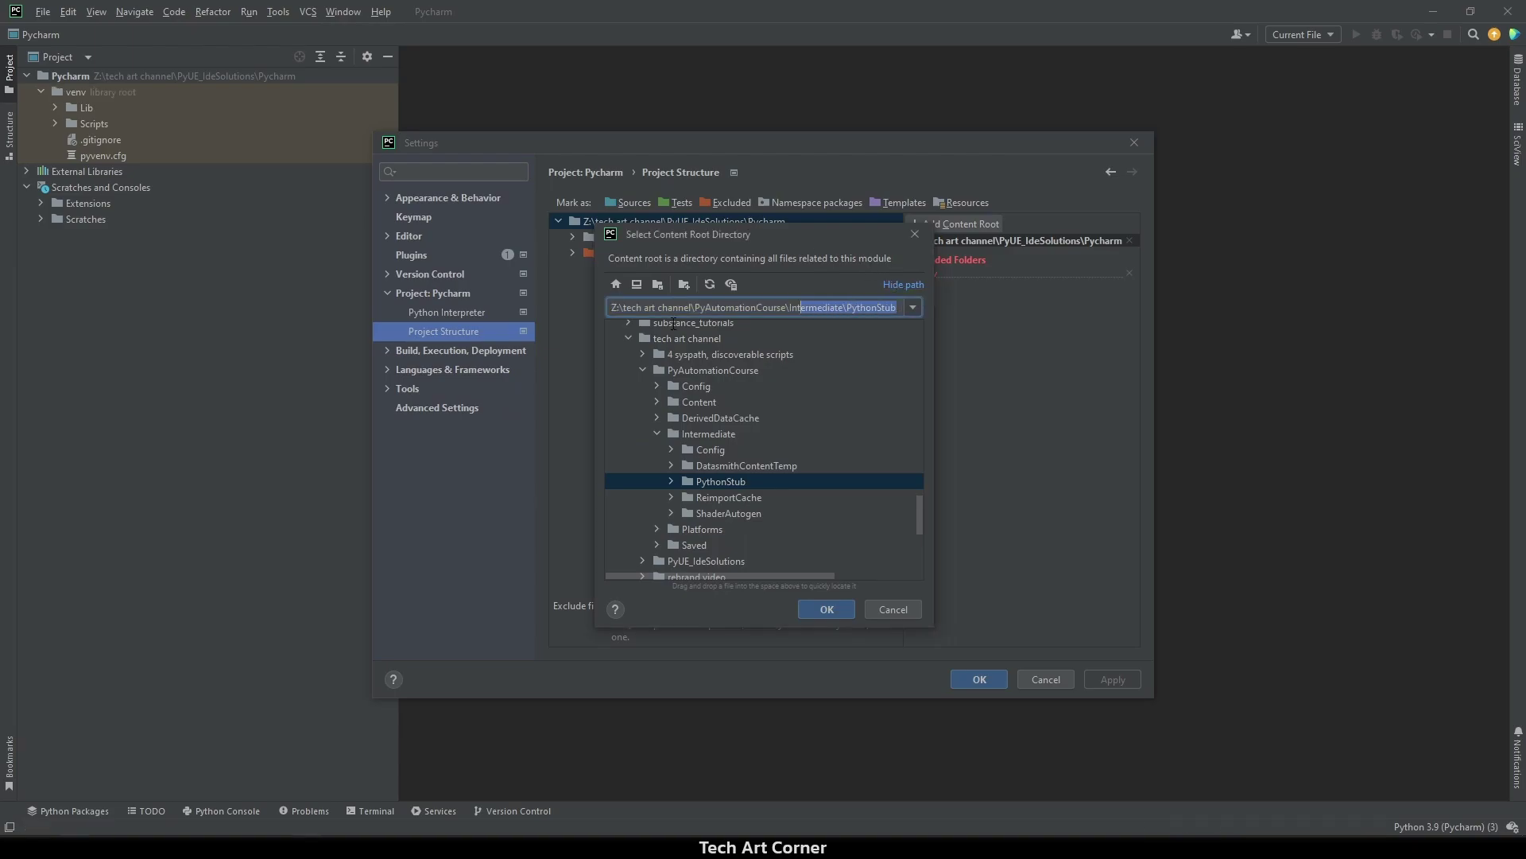
text(Z:\tech art channel\PyAutomationCourse\Content\Python)
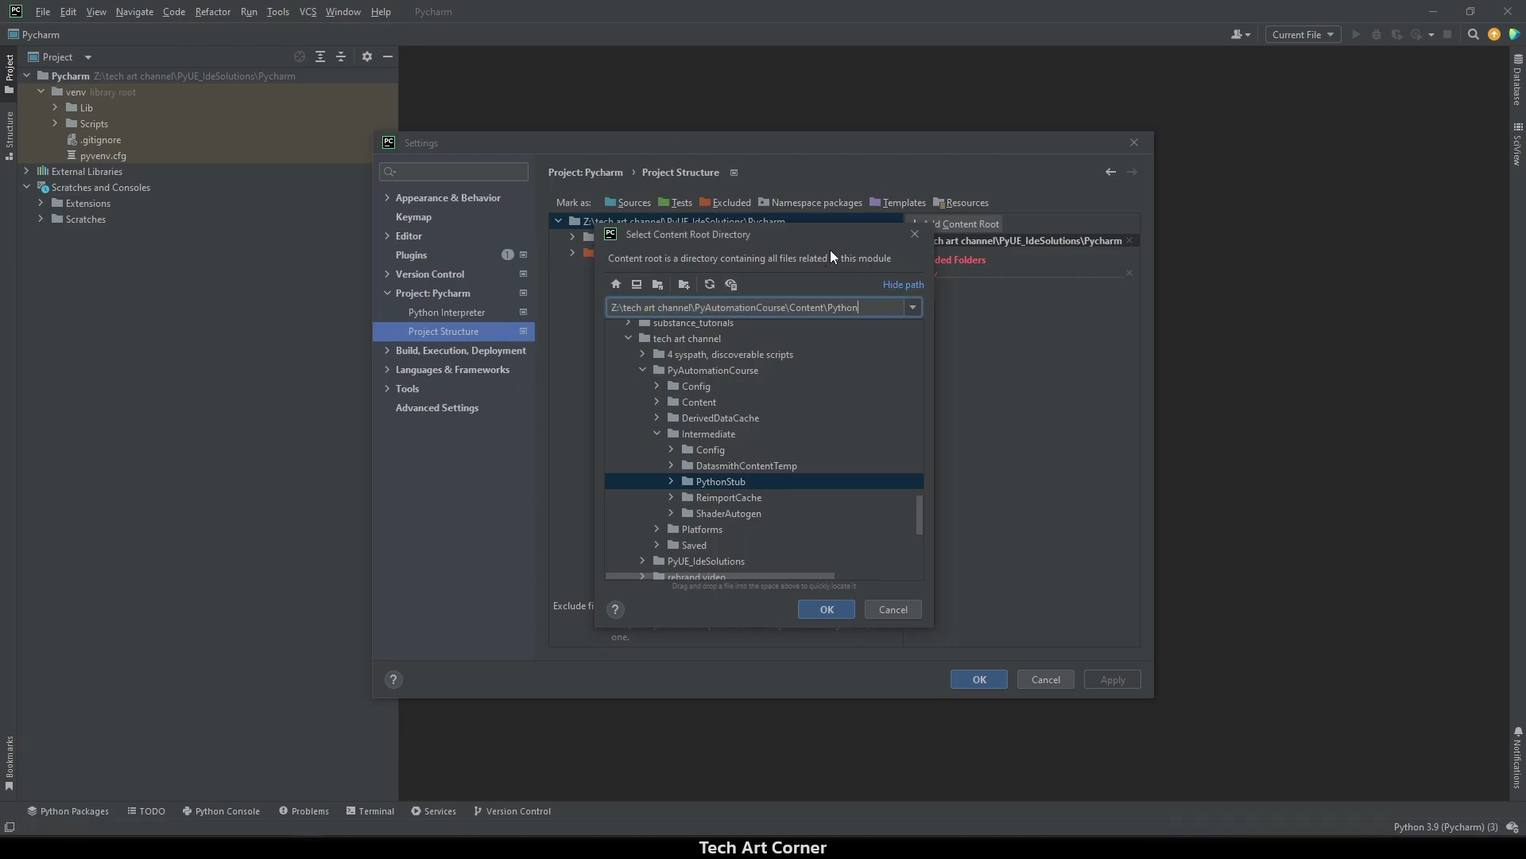
click(827, 606)
Step: Close Settings and open hello.py from the Python content root
click(976, 680)
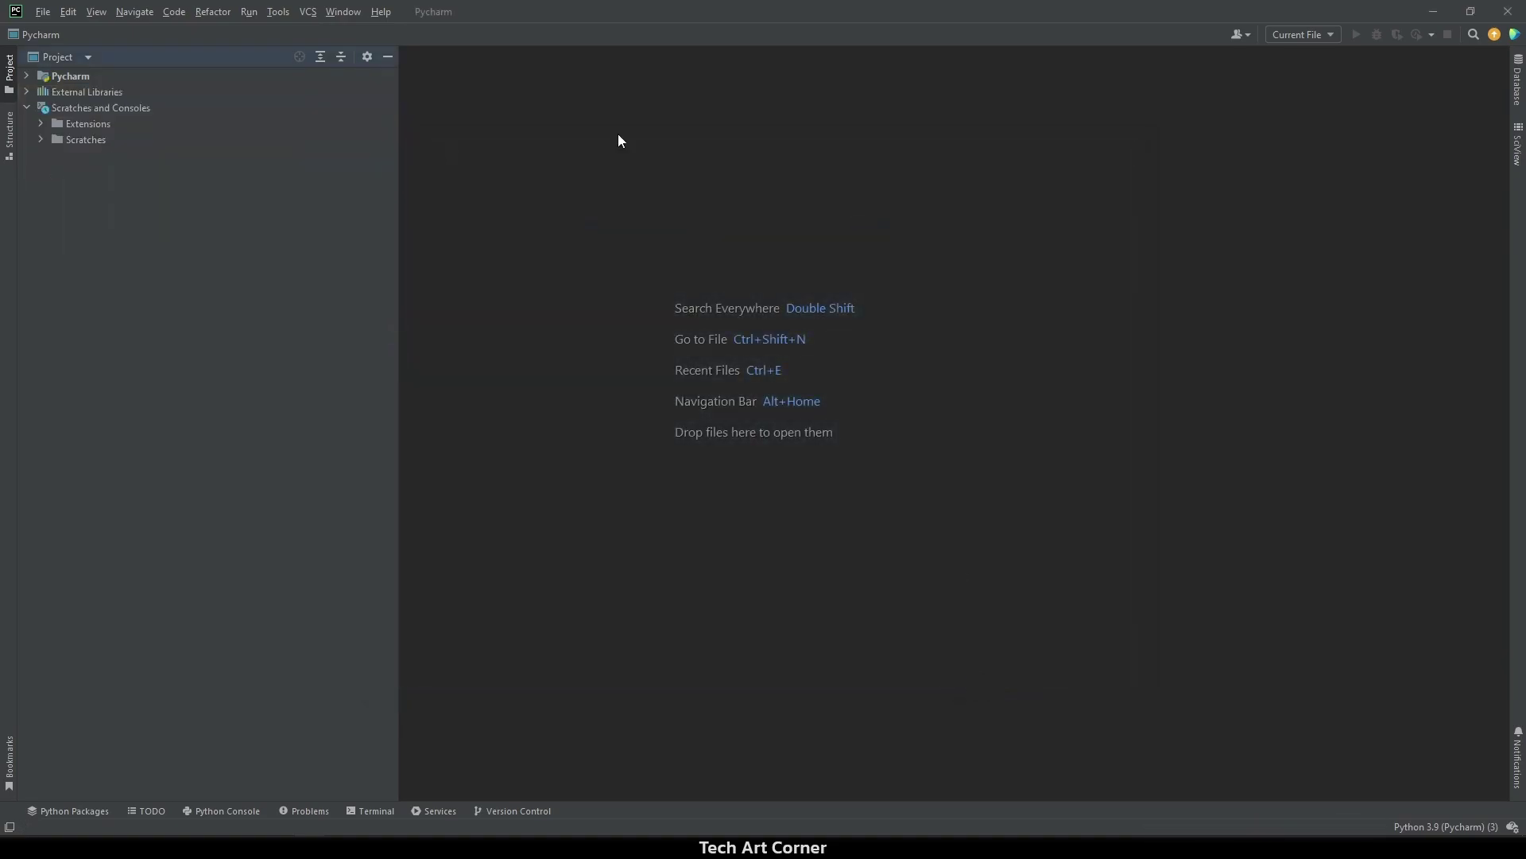
double_click(35, 76)
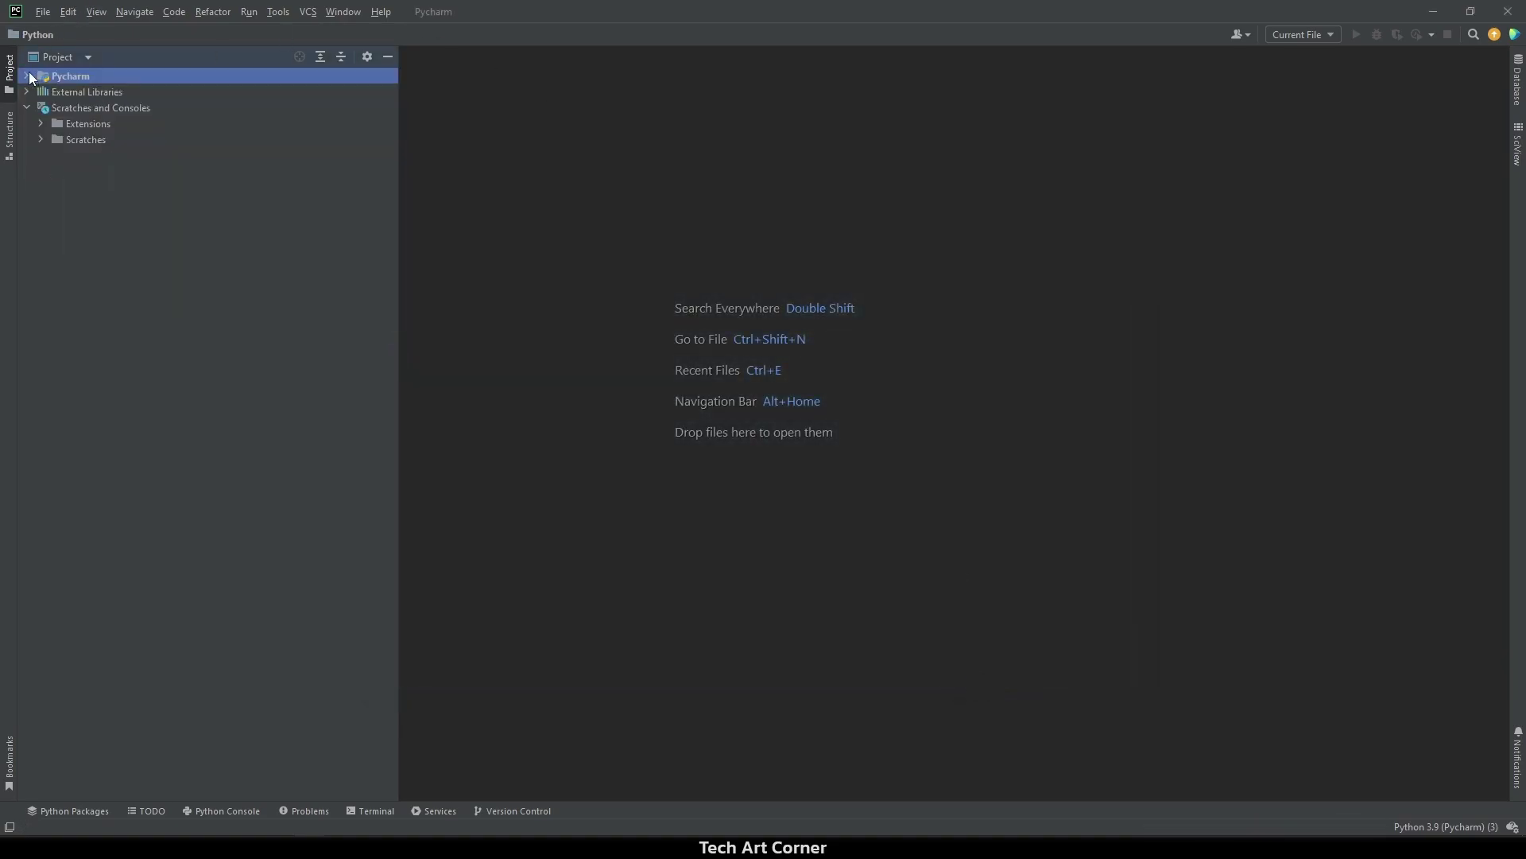
click(48, 108)
click(41, 107)
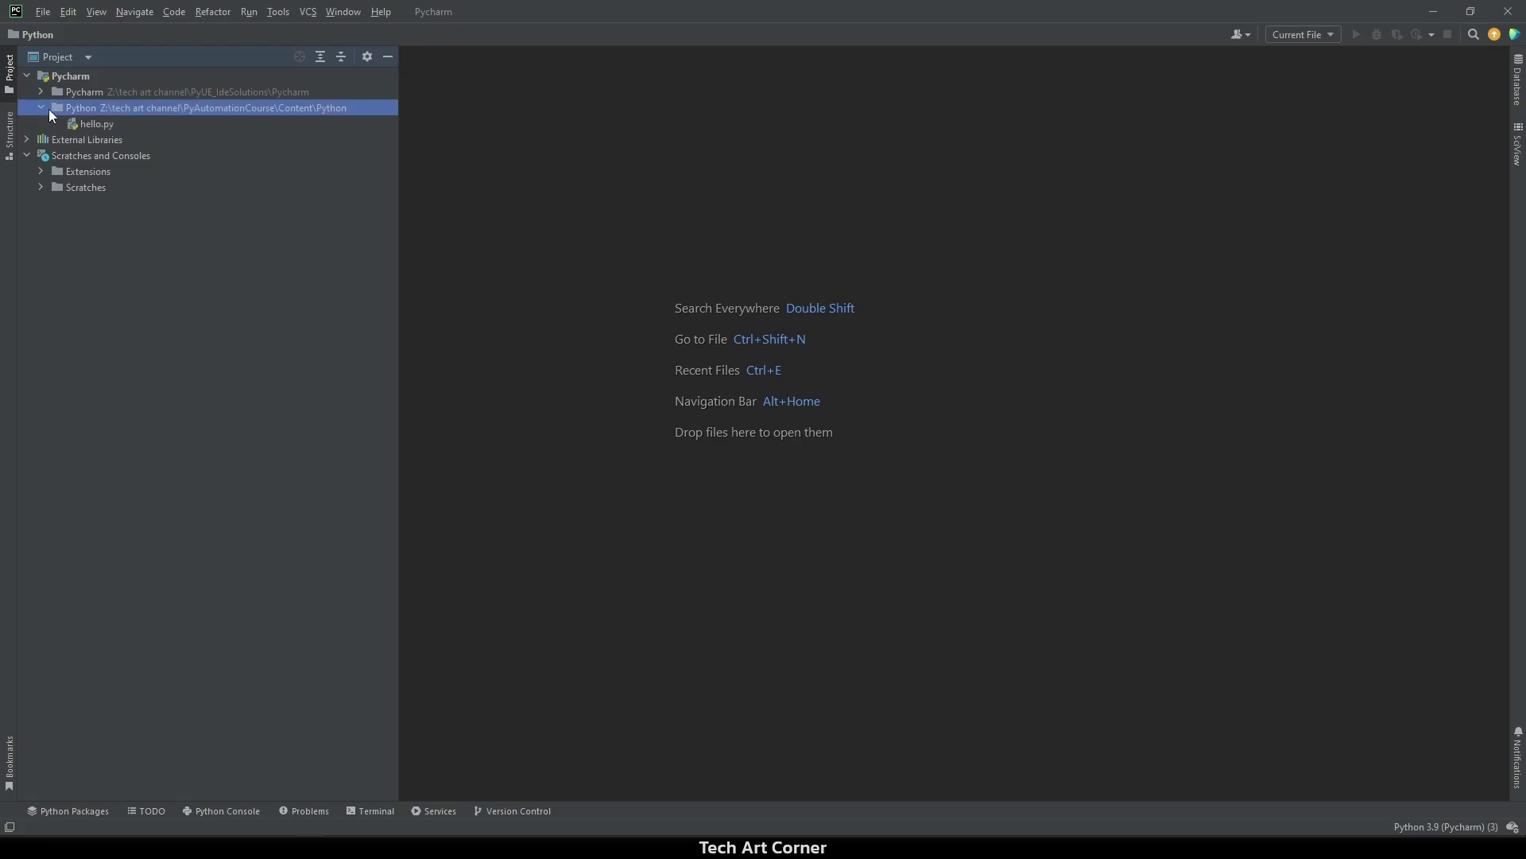
drag(89, 124, 433, 159)
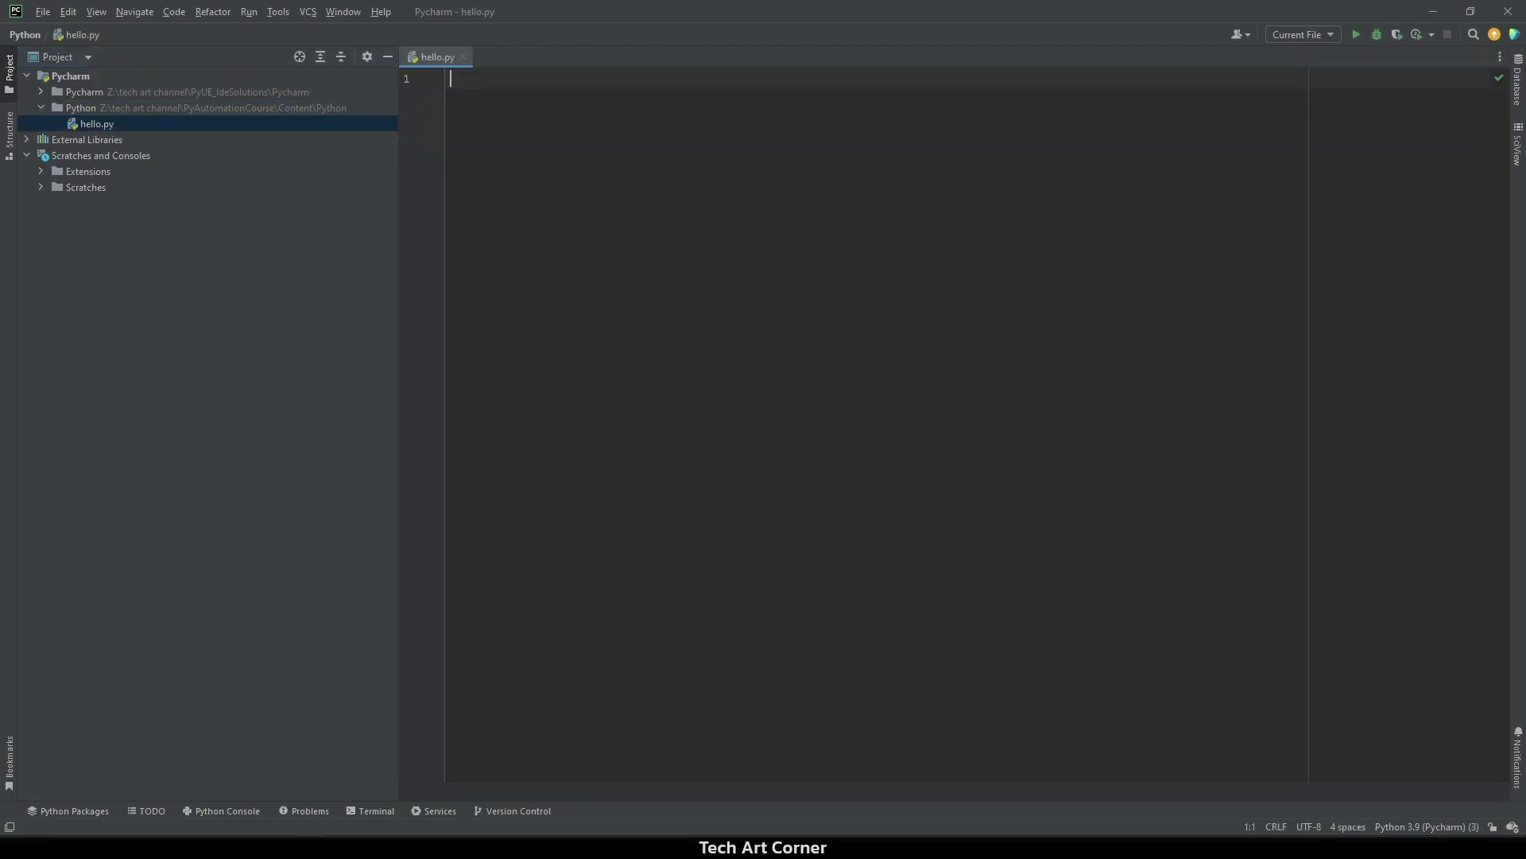
Step: Write import unreal and def say_hi() logging "Hi! I am a new hello script!"
key(Return)
text(def s)
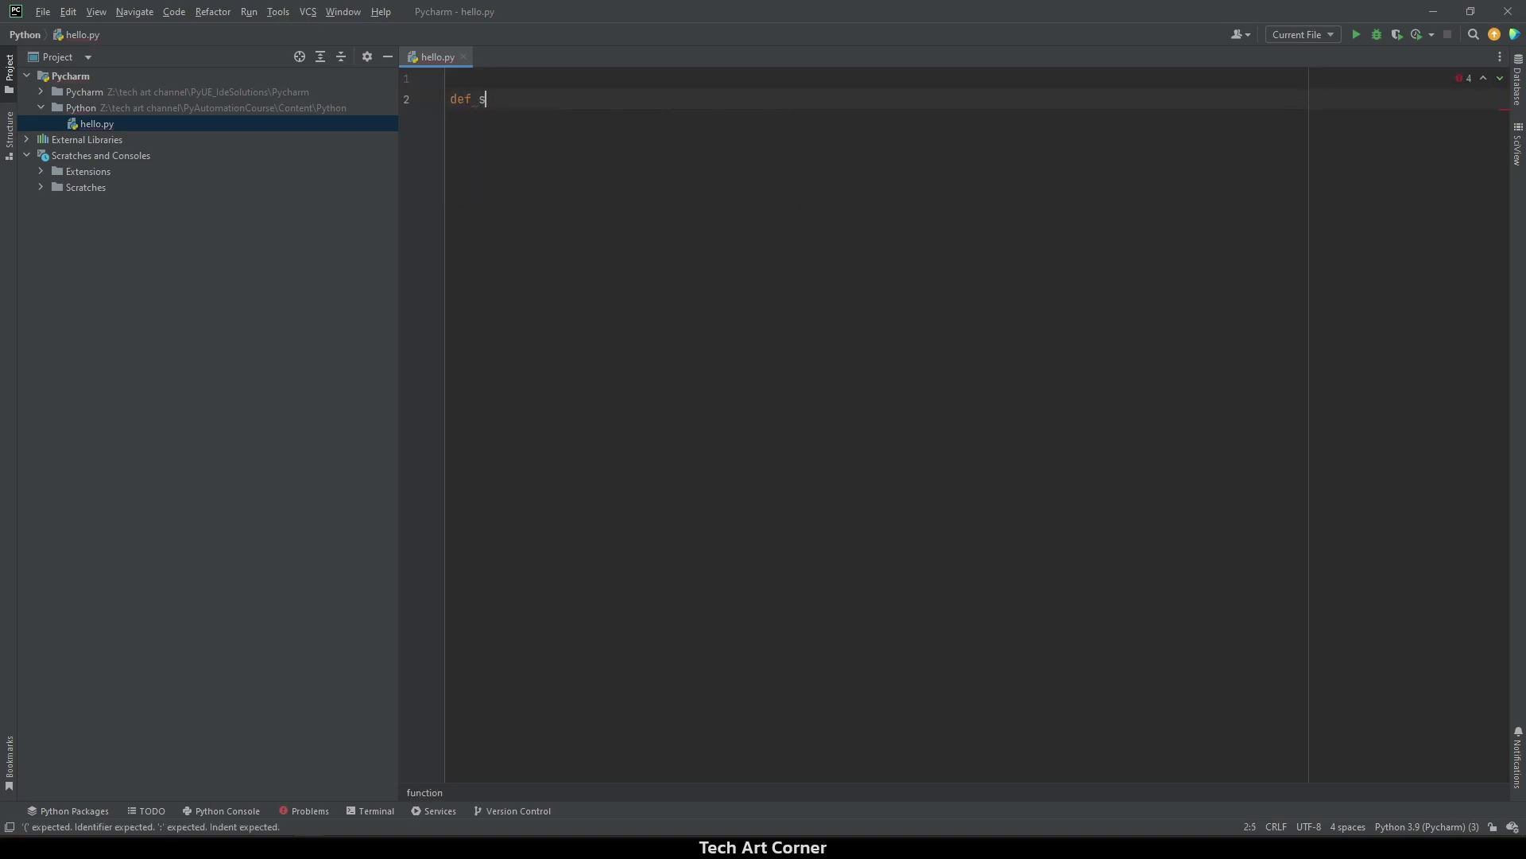
text(ay_hi():)
click(450, 78)
text(import unreal)
key(Return)
key(Down)
key(End)
key(Return)
text(unreal.log("Hi! I)
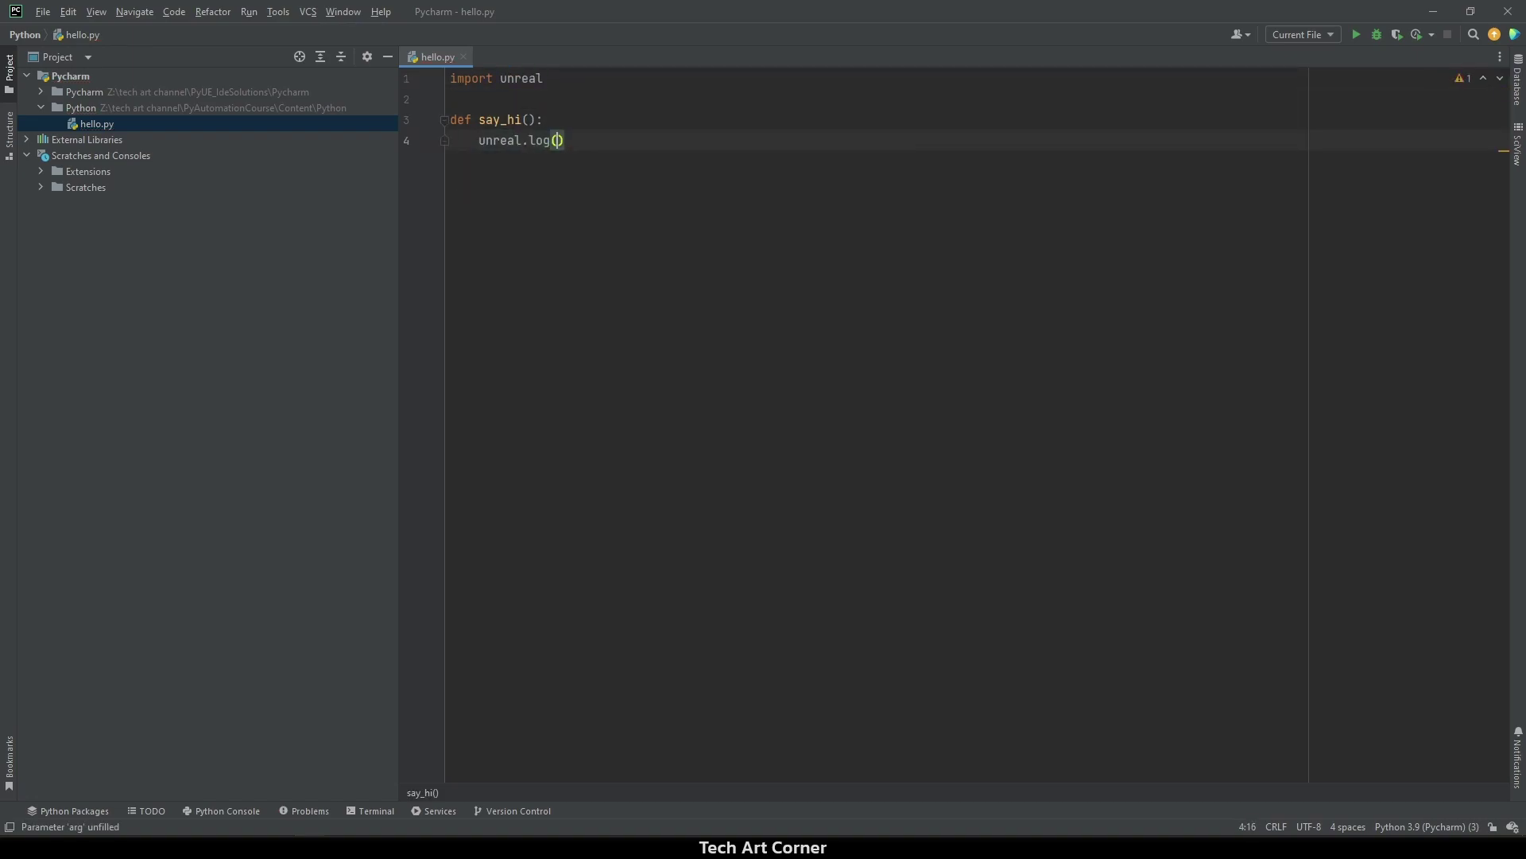
text( am a new hello script!"))
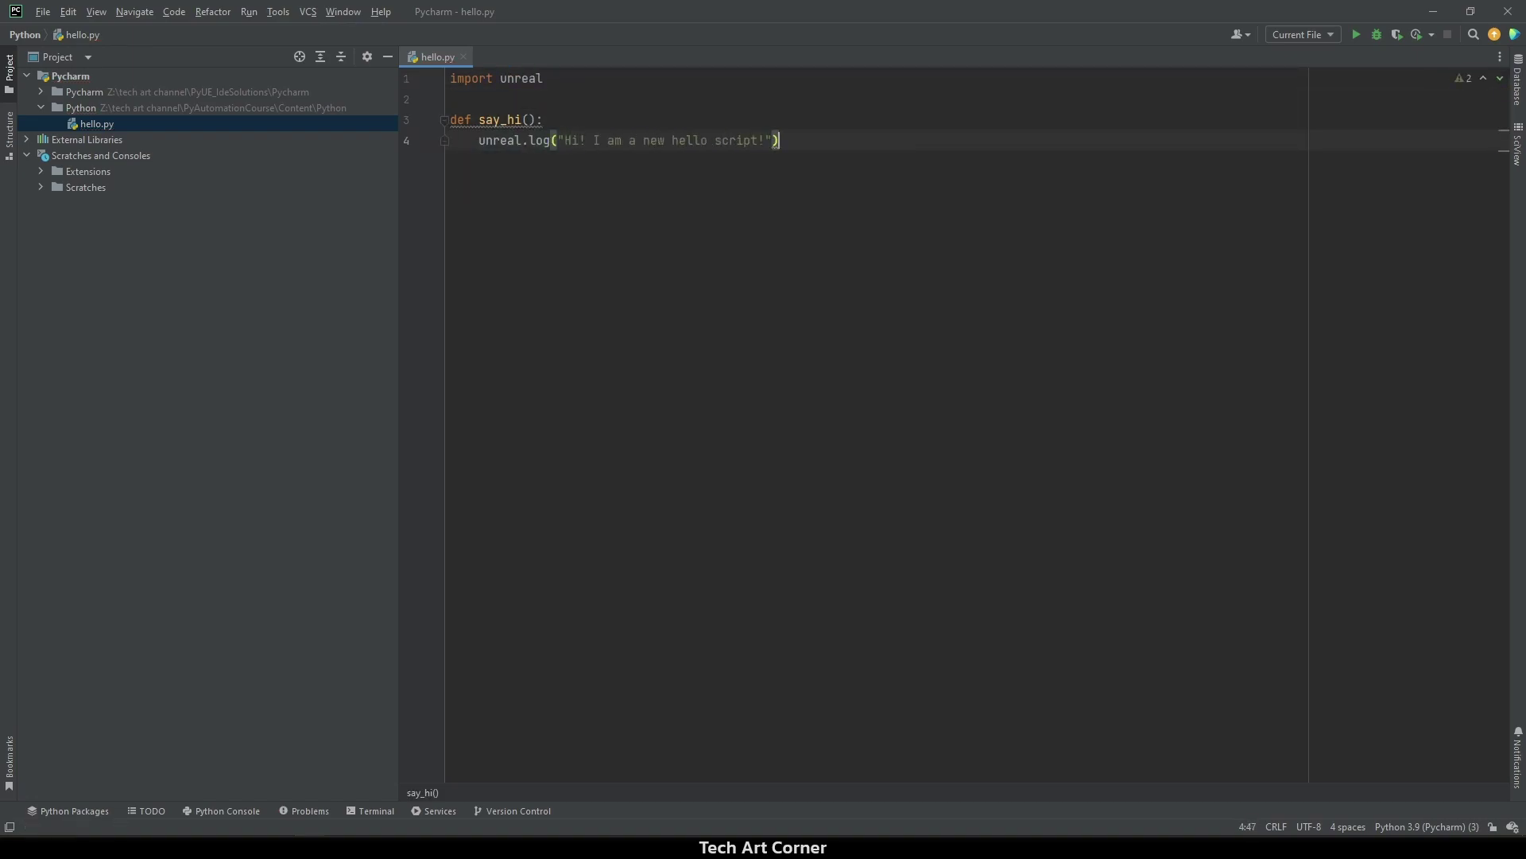
Step: Add an unindented print("I just got imported!") line followed by an empty final line
key(Return)
key(Return)
key(BackSpace)
text(print(")
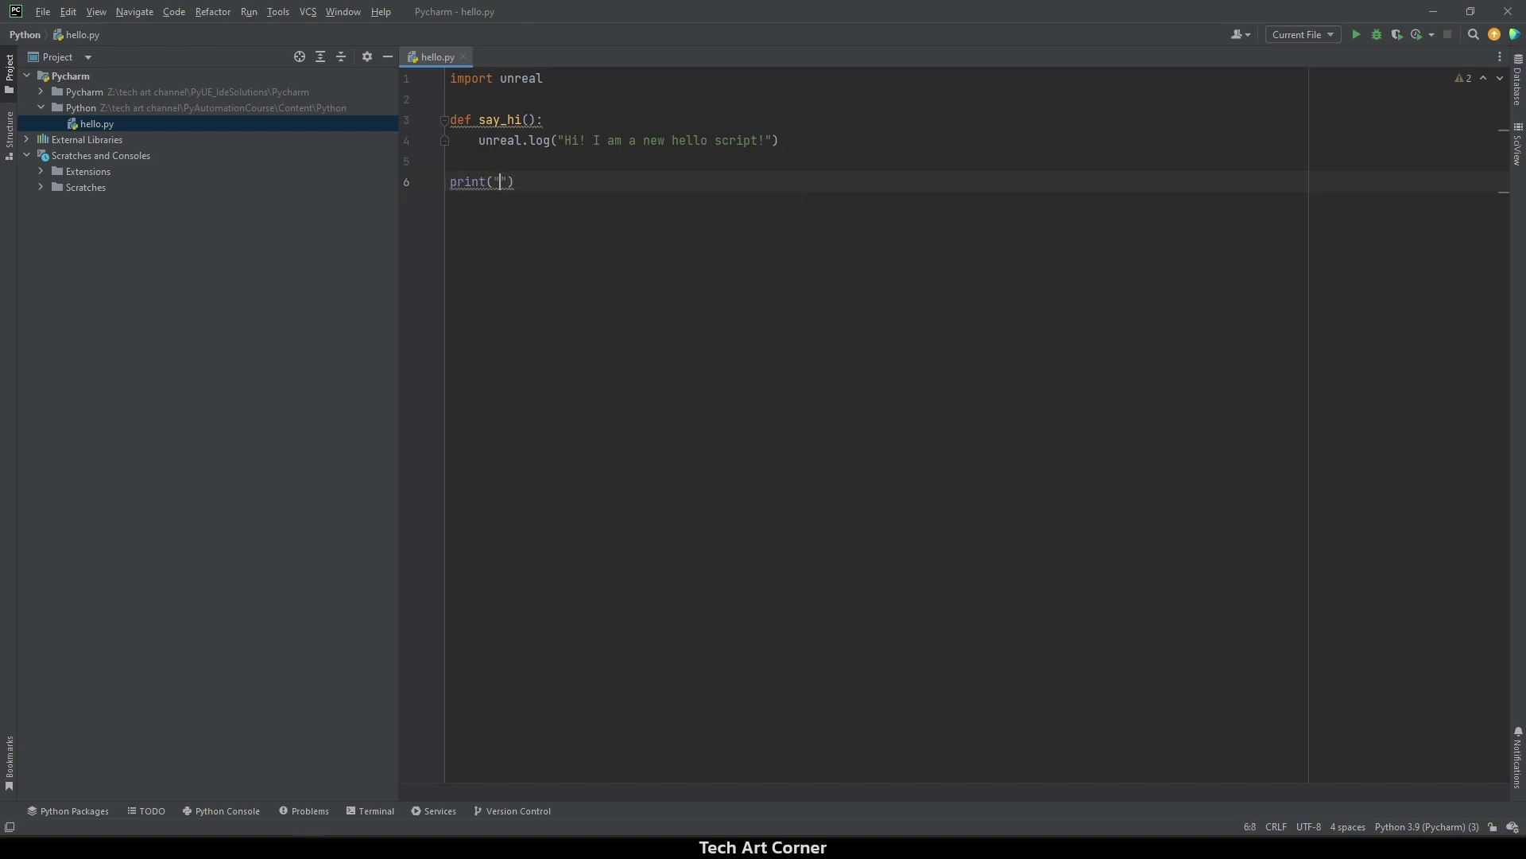
text(I just got imported!)
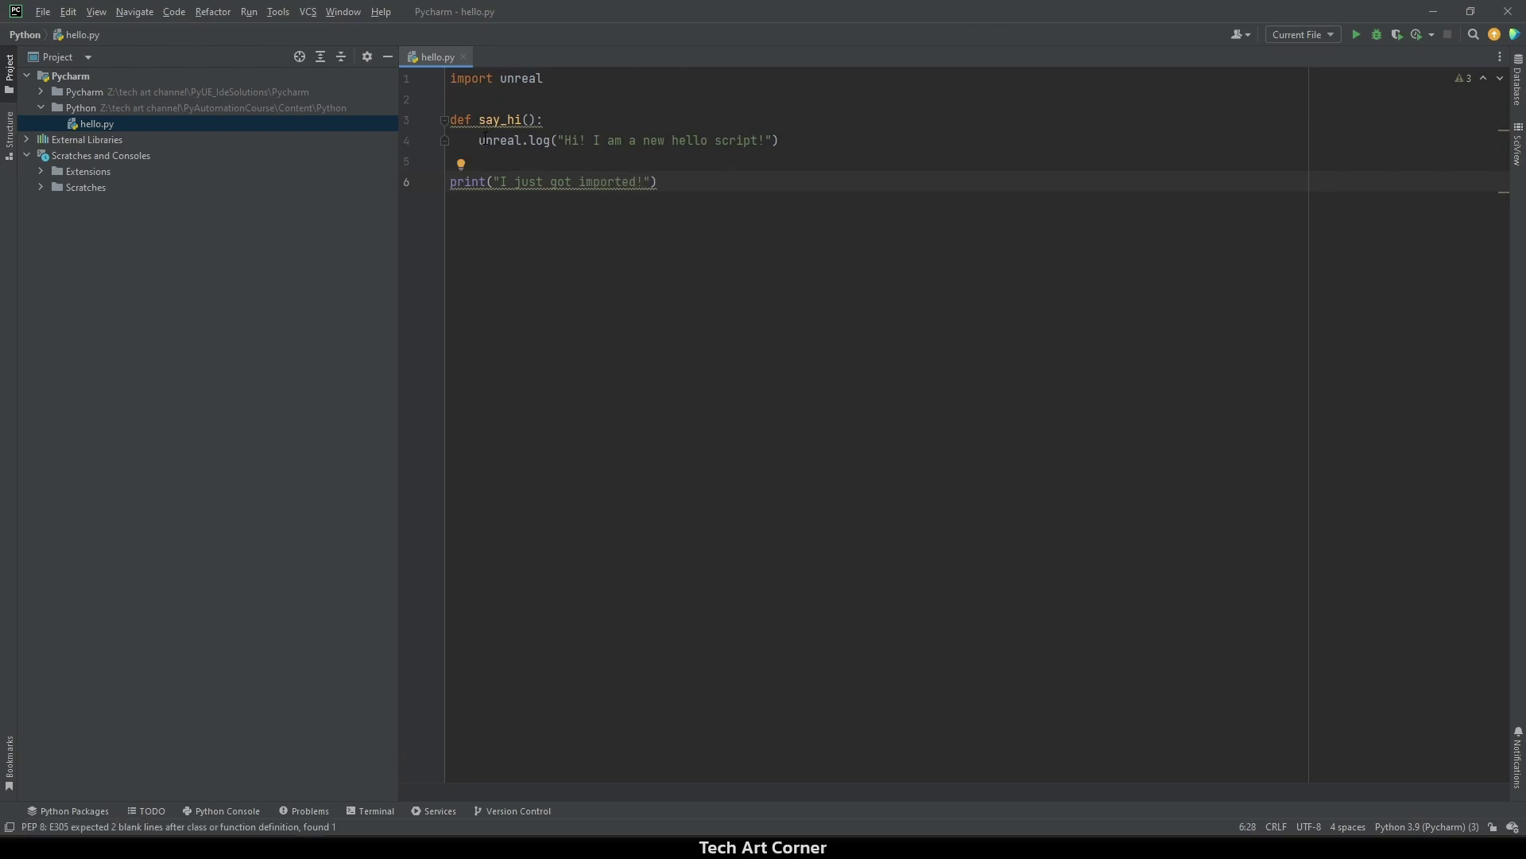
drag(479, 141, 807, 149)
drag(658, 182, 450, 191)
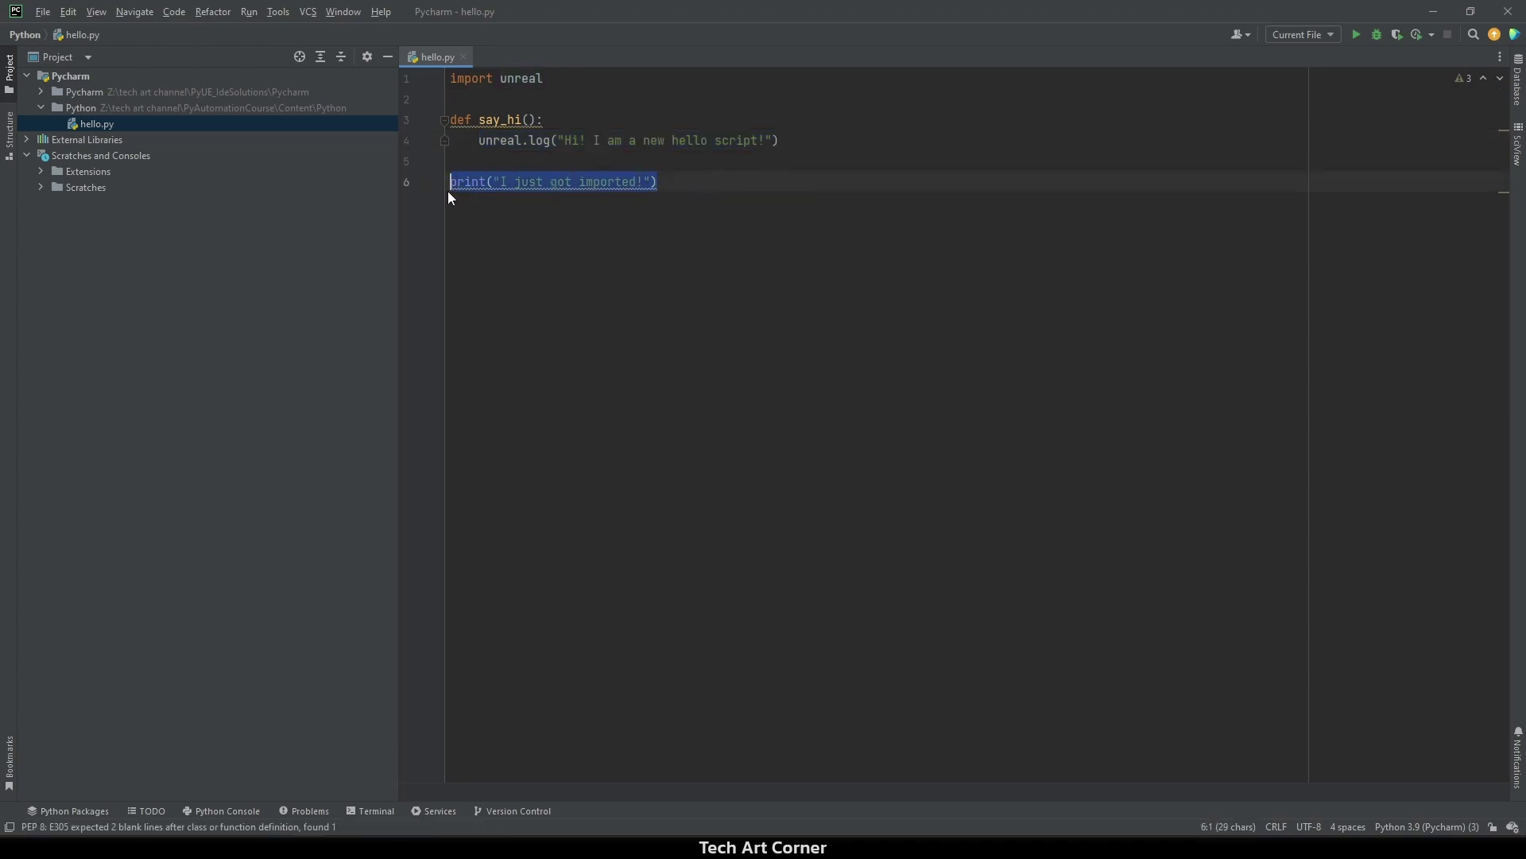
key(End)
key(Return)
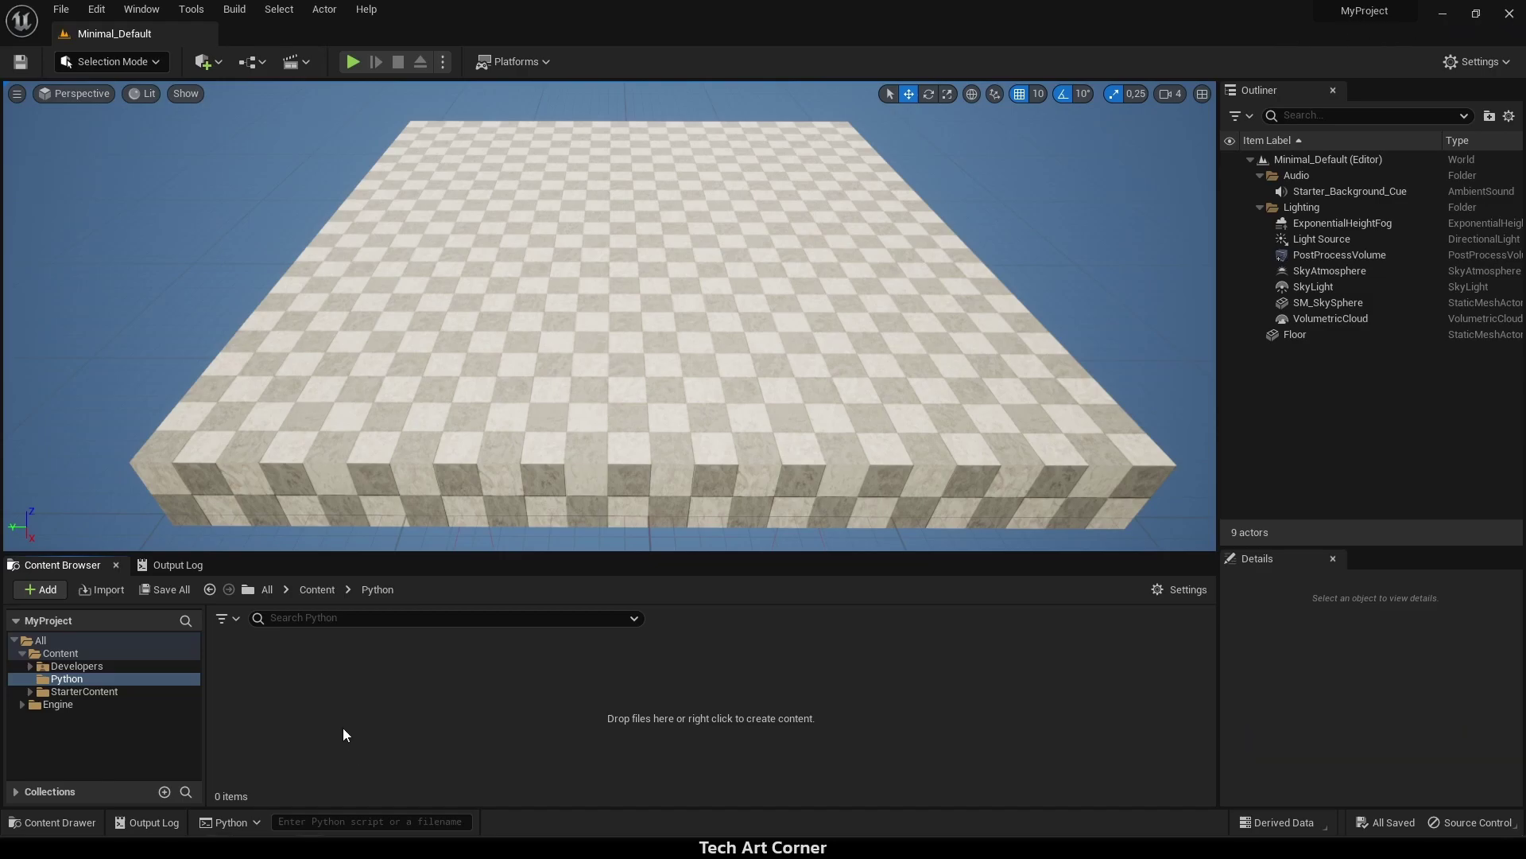
Step: Run 'from hello import say_hi' and then 'say_hi()' in the Python console
click(159, 567)
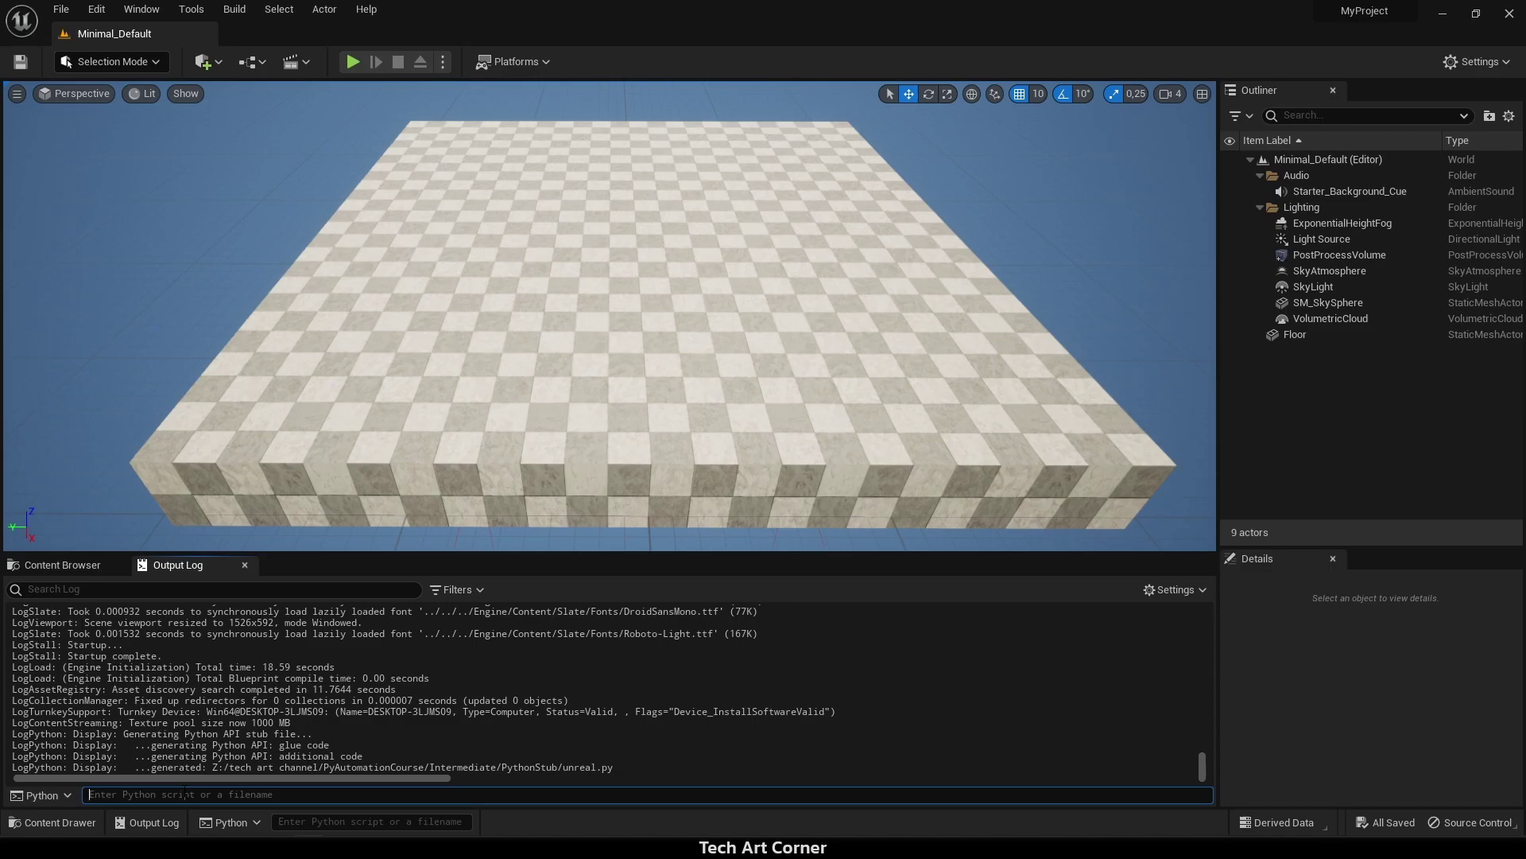
text(from hello import say_hi)
key(Return)
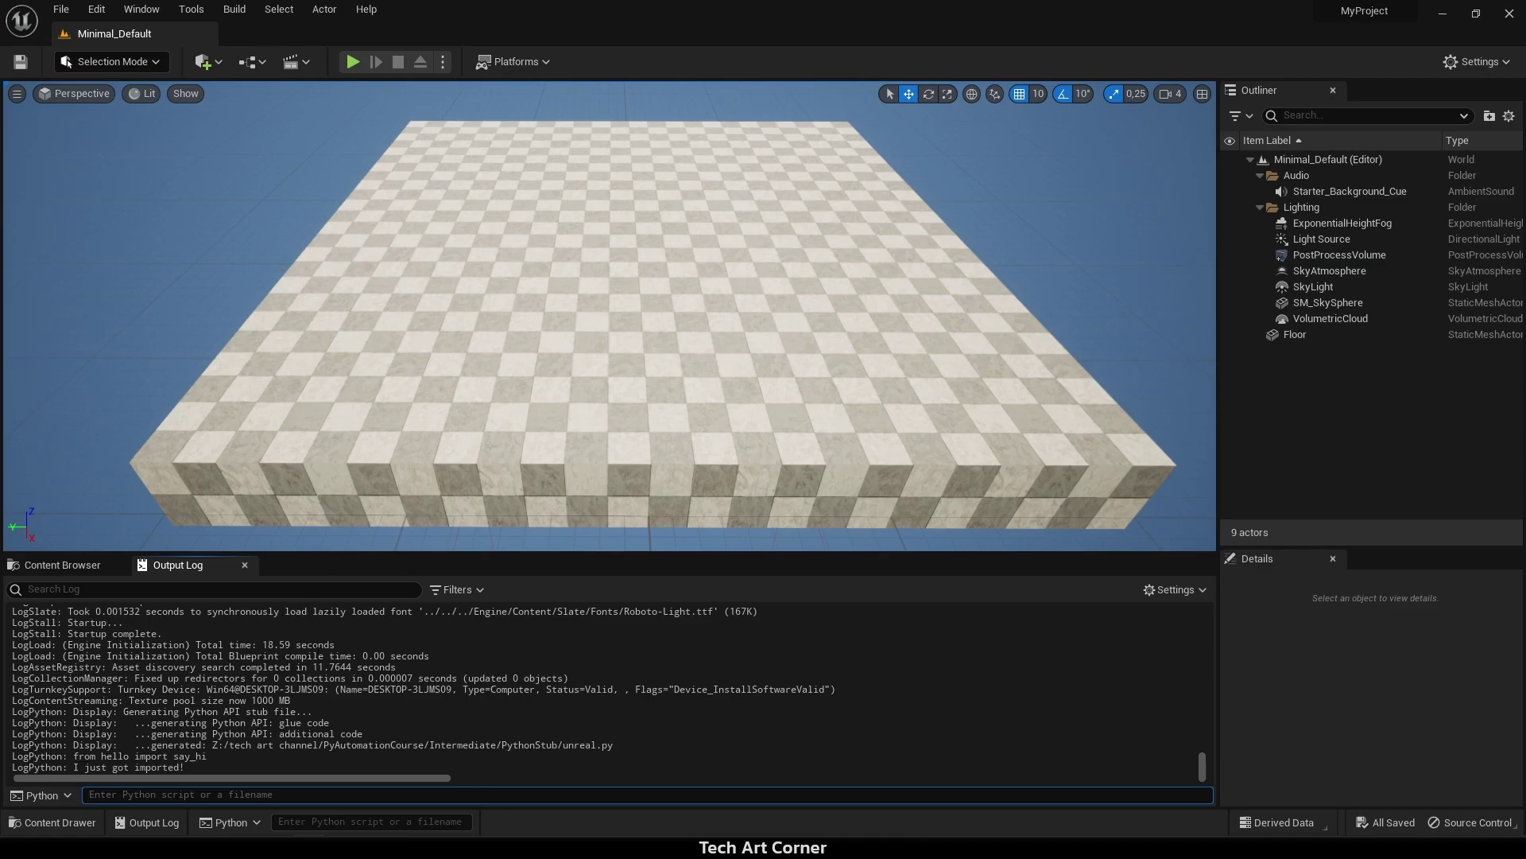
text(say_hi())
key(Return)
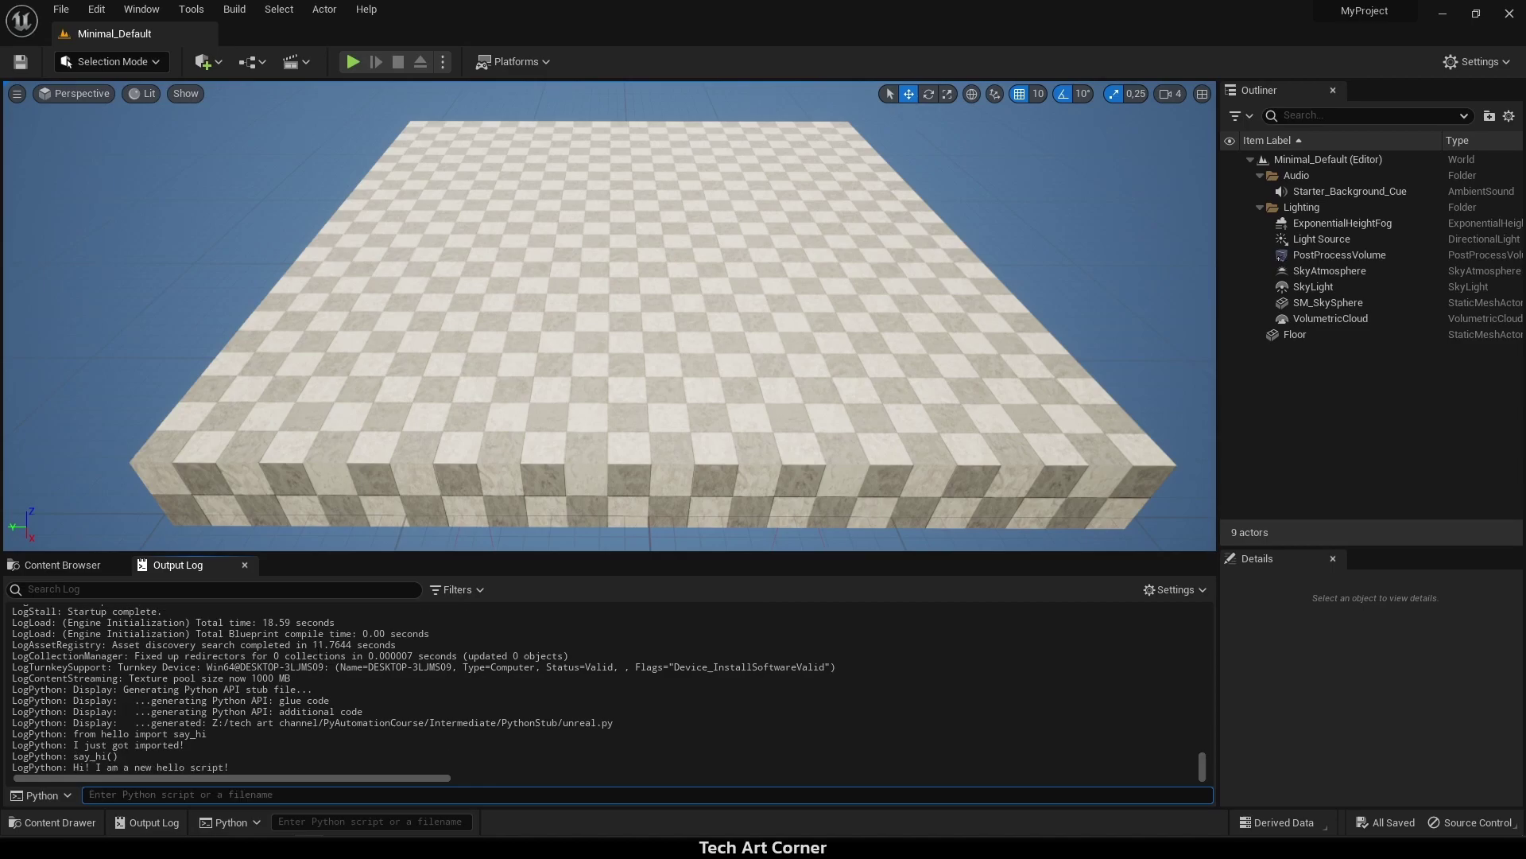